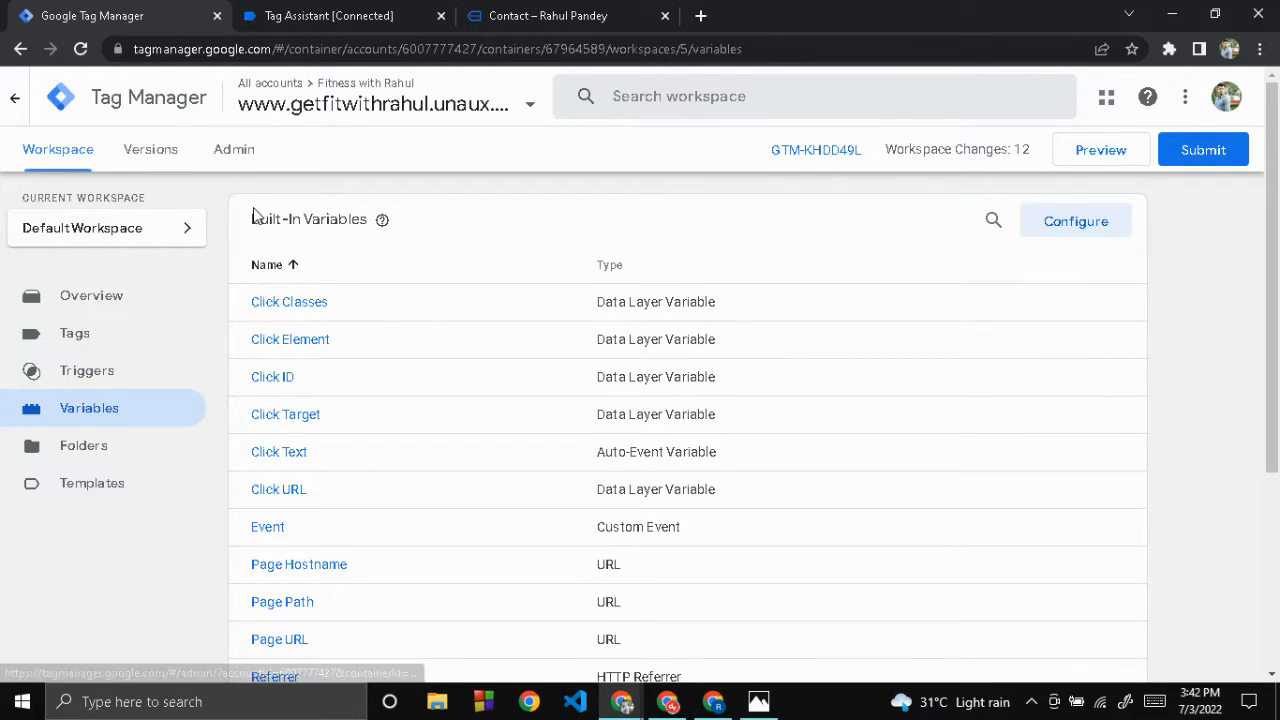
Step: Examine the workspace's lists of built-in variables and user-defined variables
left_click_drag(250, 220, 370, 220)
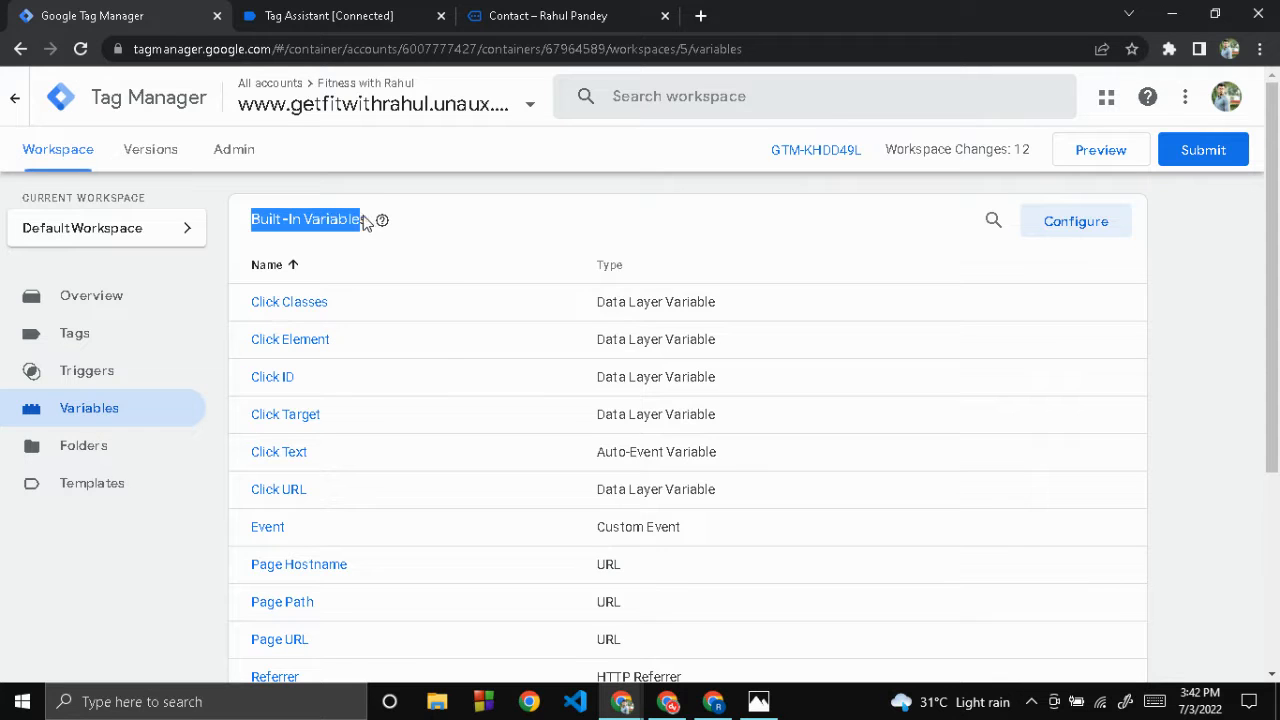
left_click(1166, 320)
scroll(1167, 320, "down", 3)
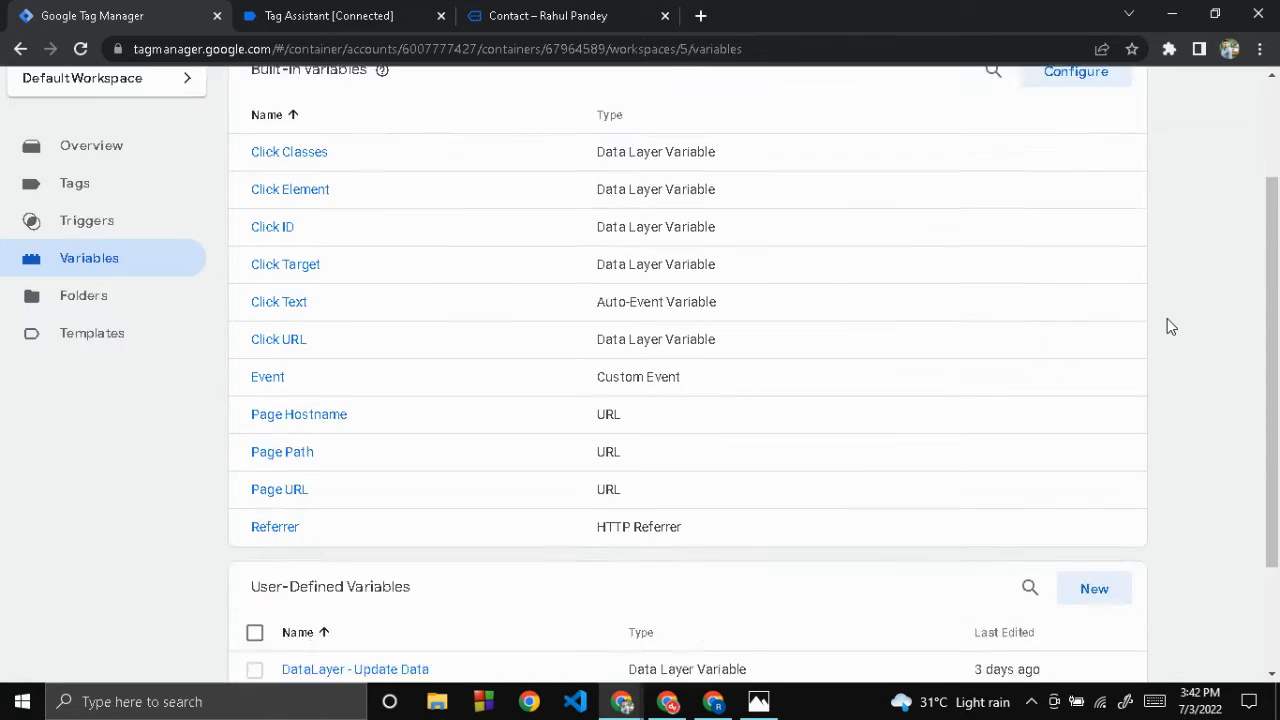
left_click(251, 432)
left_click_drag(320, 443, 425, 452)
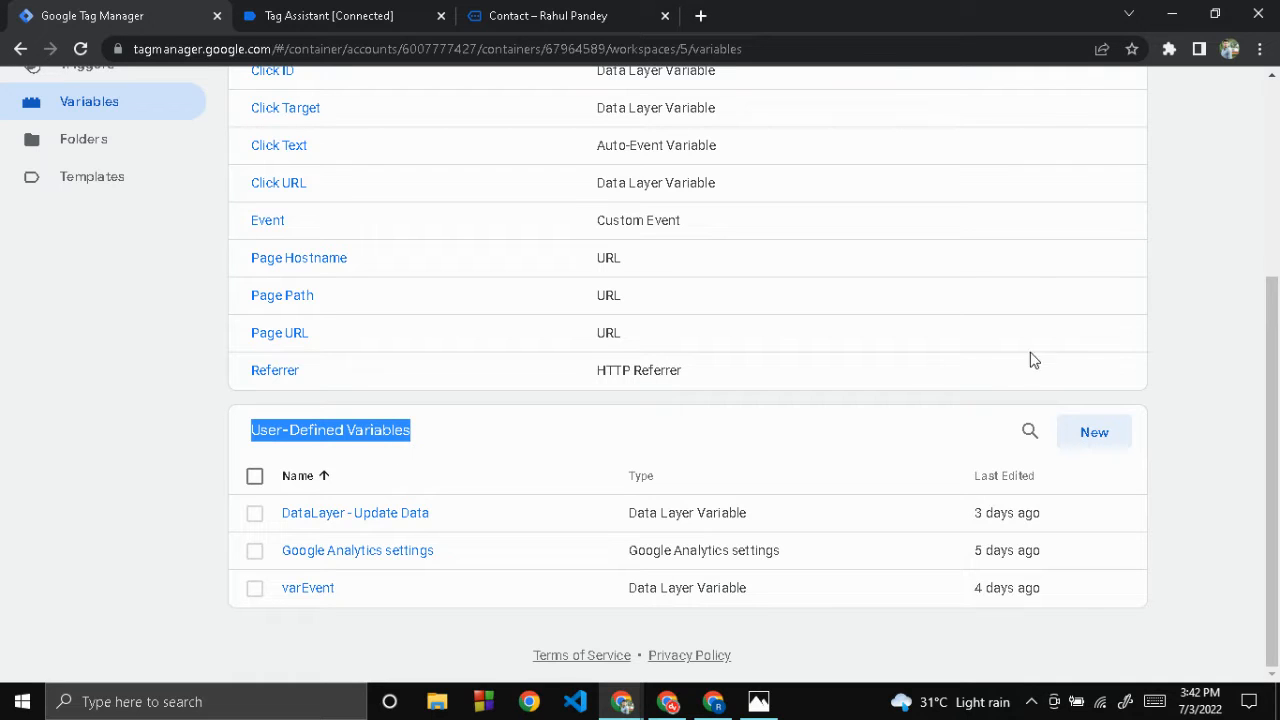
left_click(1247, 372)
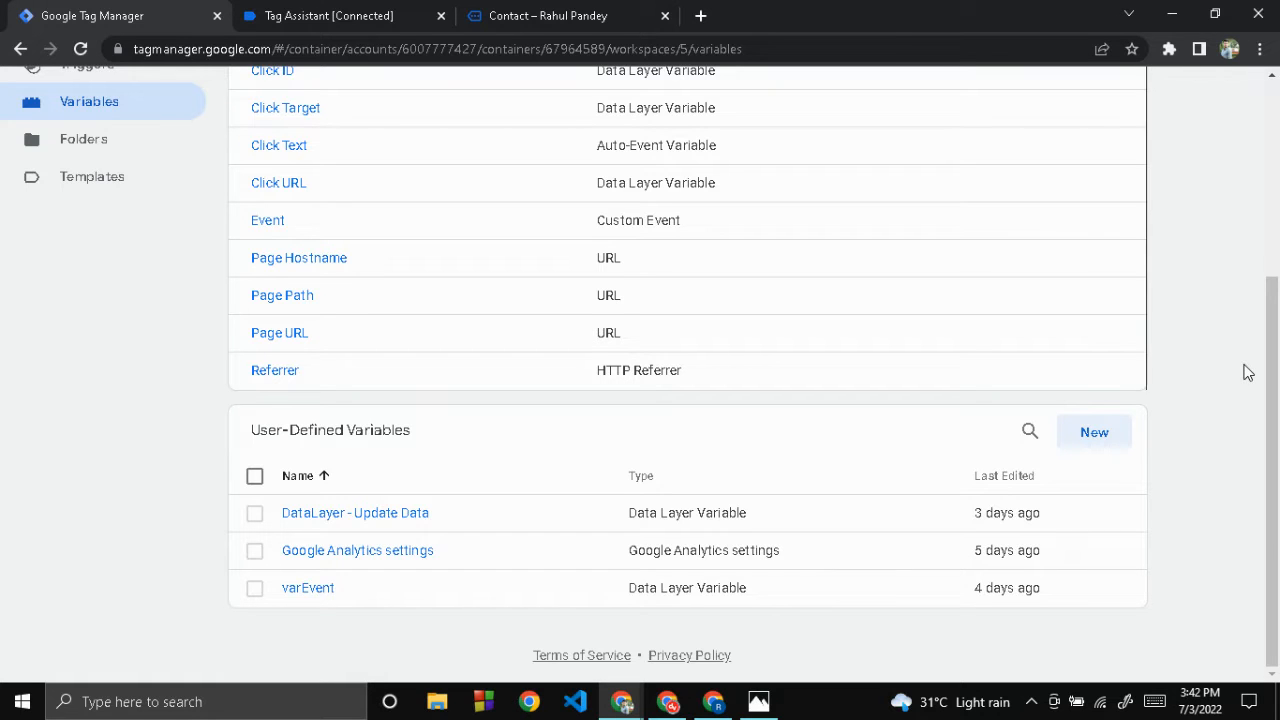
scroll(1247, 372, "up", 1)
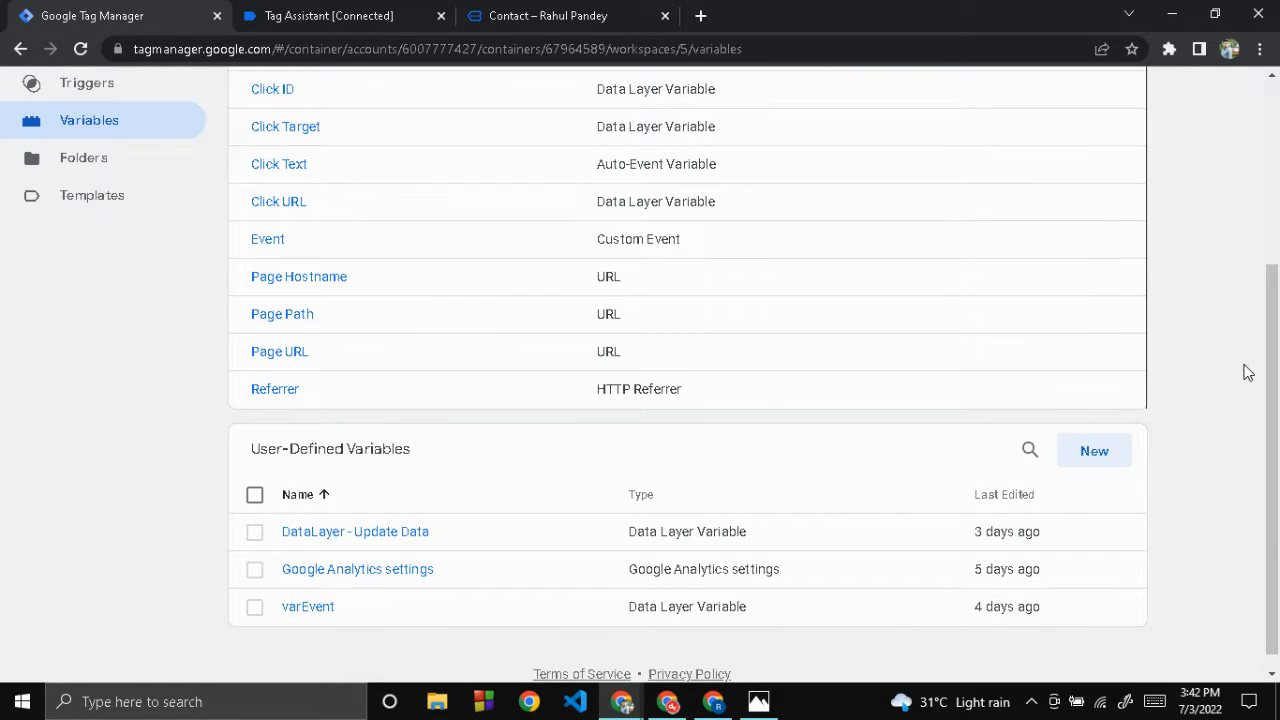
scroll(1247, 372, "up", 3)
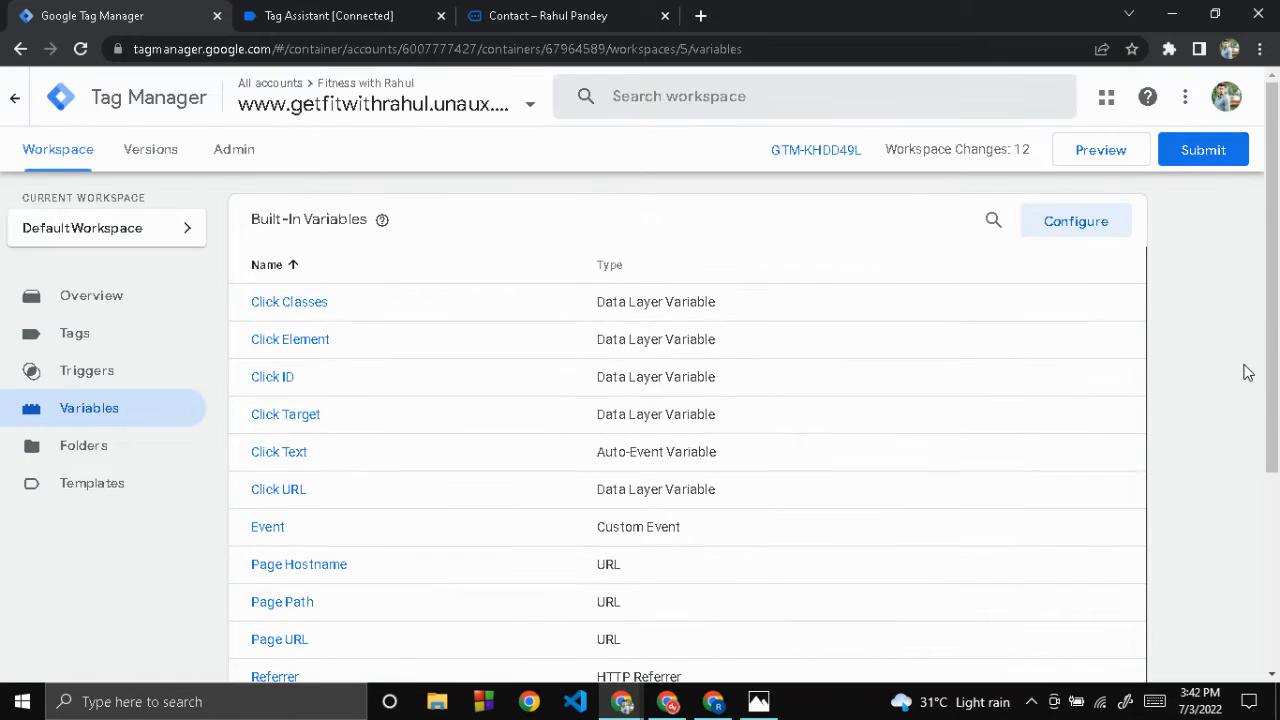
scroll(1247, 372, "down", 2)
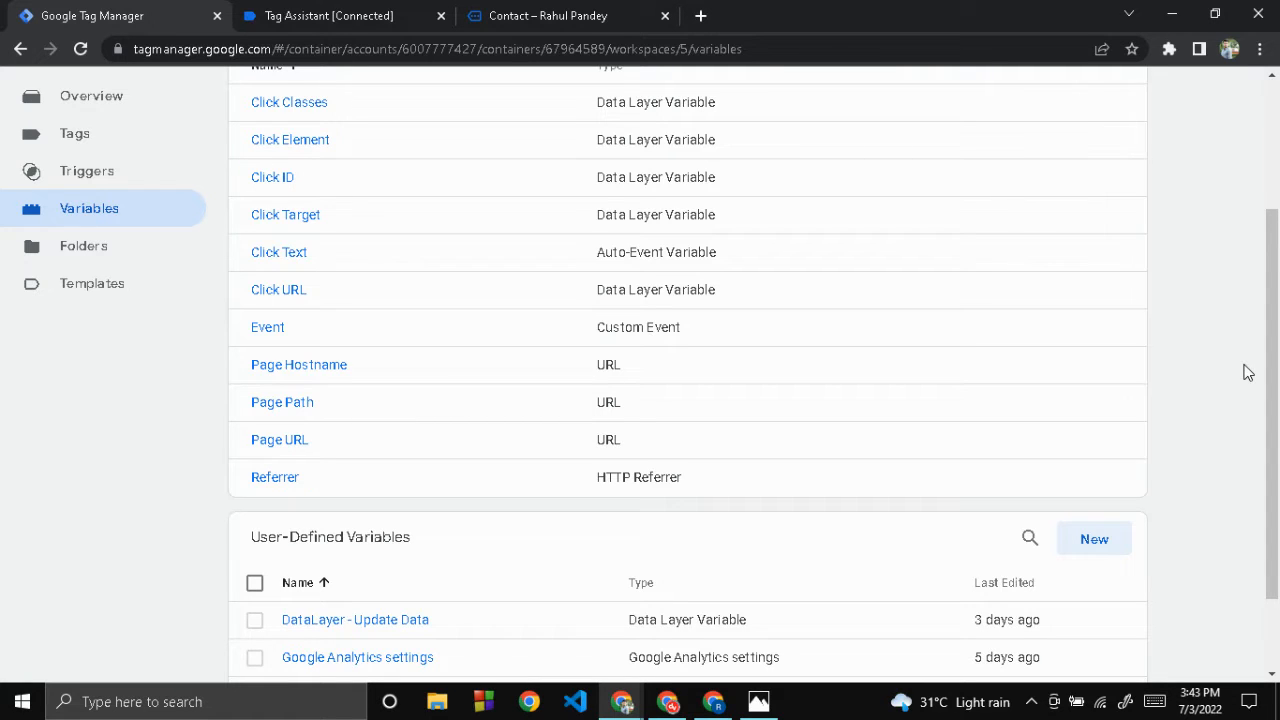
scroll(1248, 372, "down", 2)
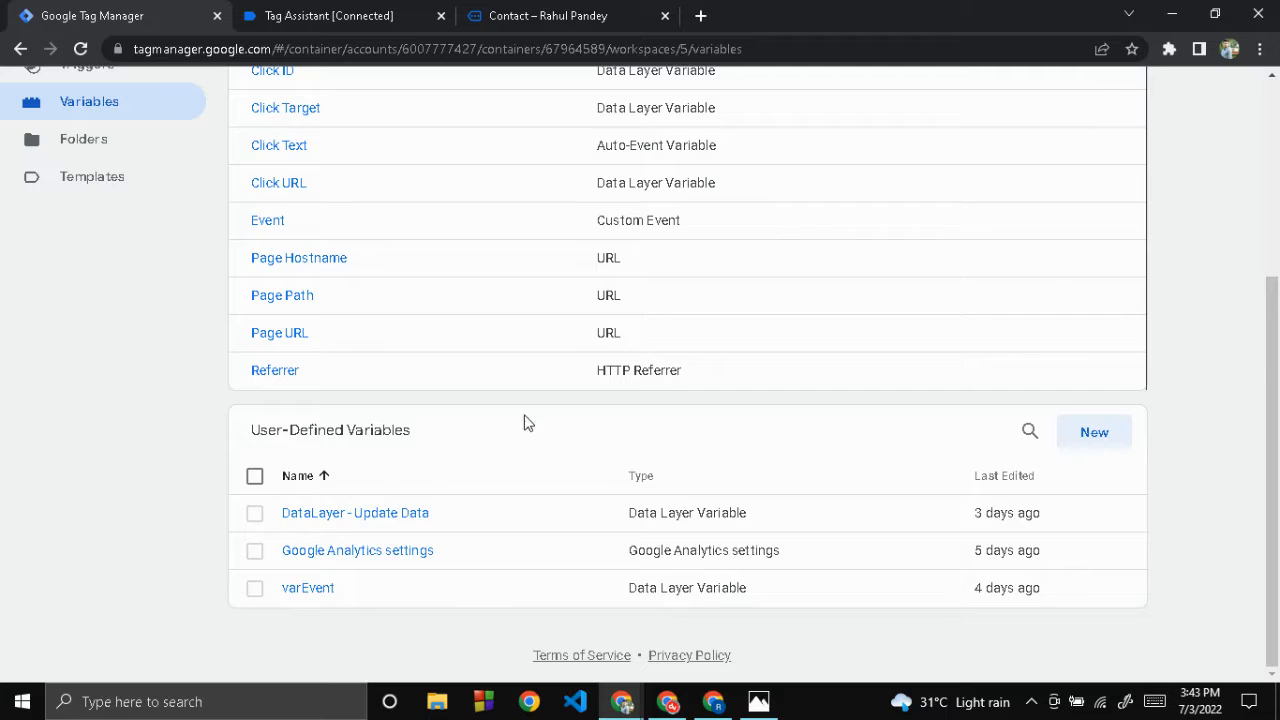
Step: Start a new user-defined variable of type Data Layer Variable and expand its Format Value options
left_click(1097, 440)
left_click(1097, 440)
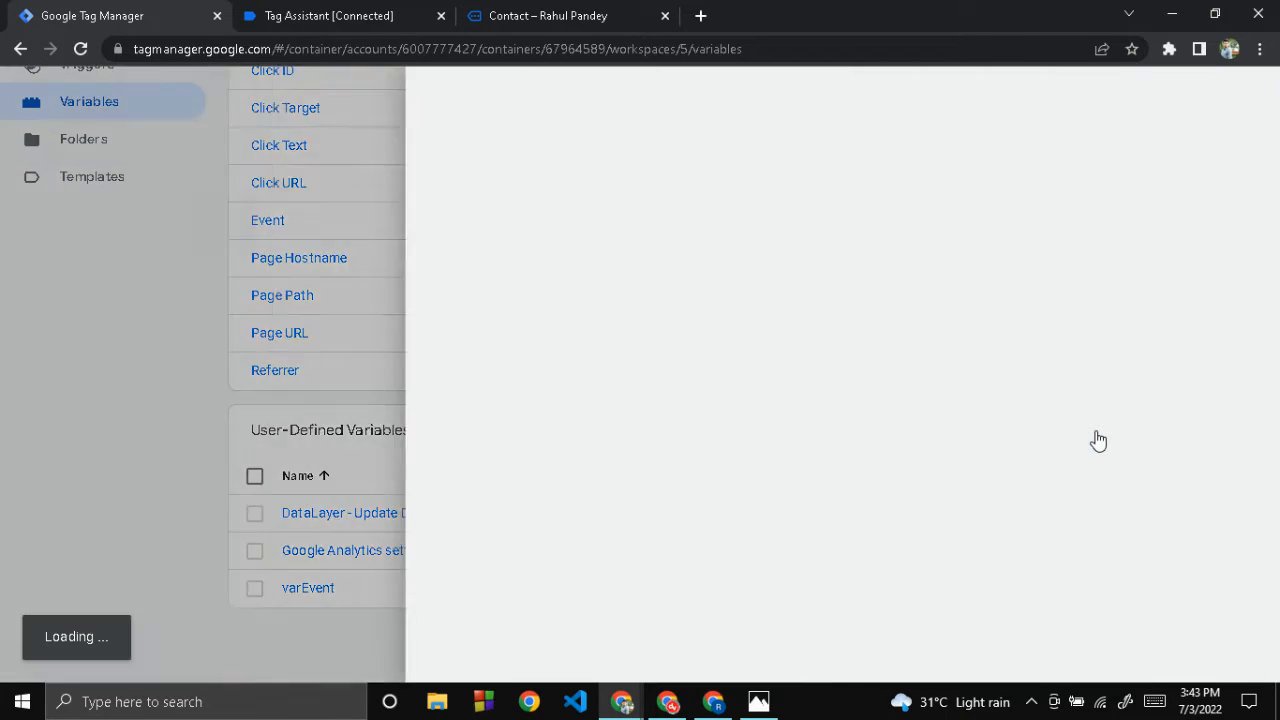
left_click(623, 290)
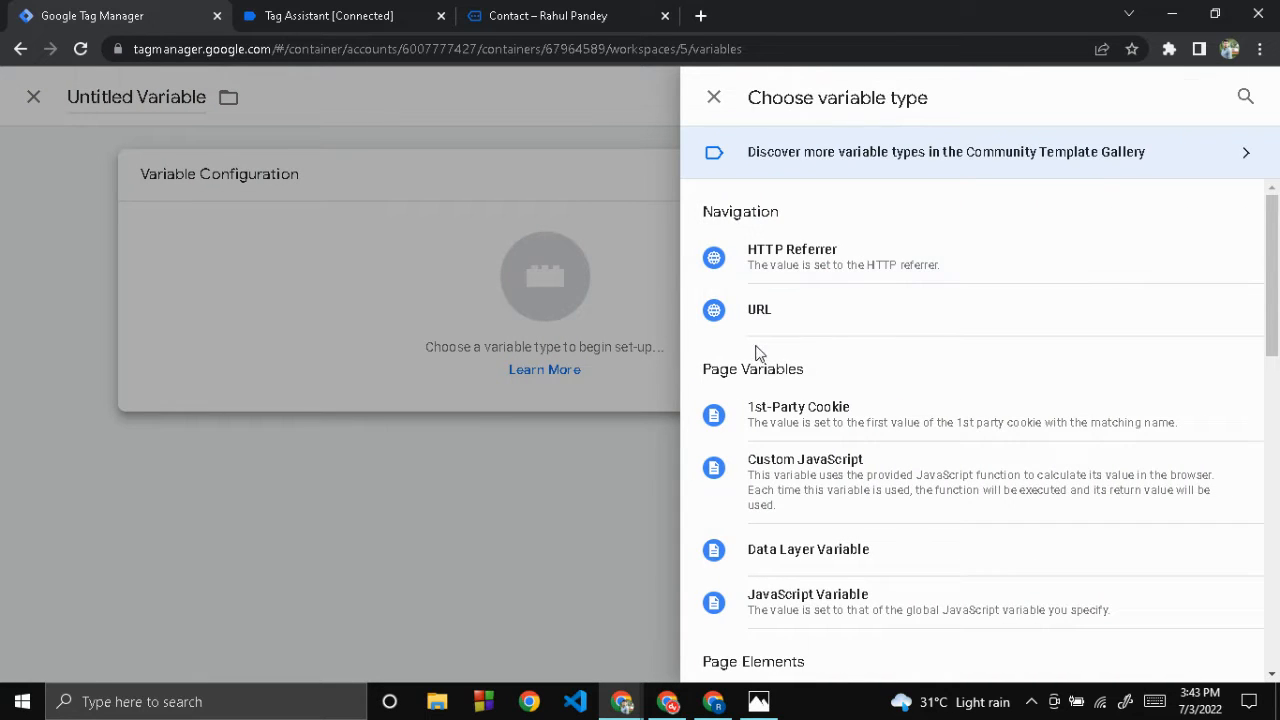
left_click(795, 559)
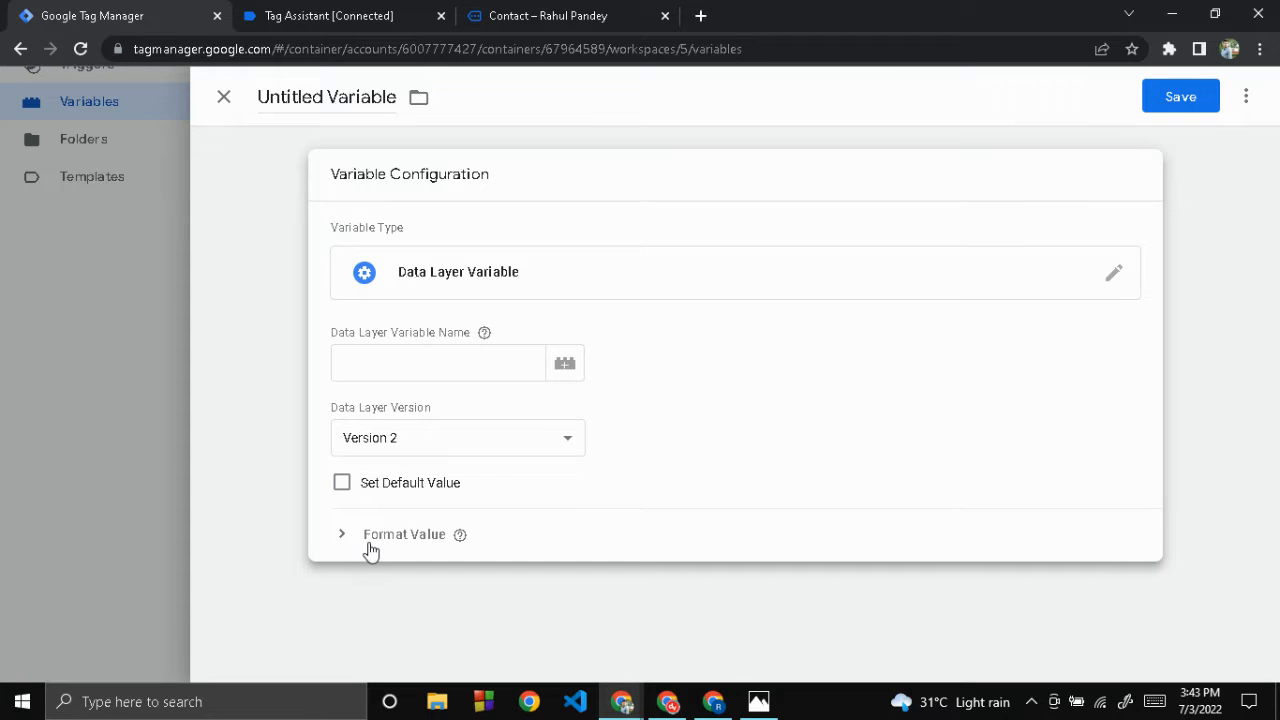
left_click(385, 536)
scroll(694, 570, "down", 1)
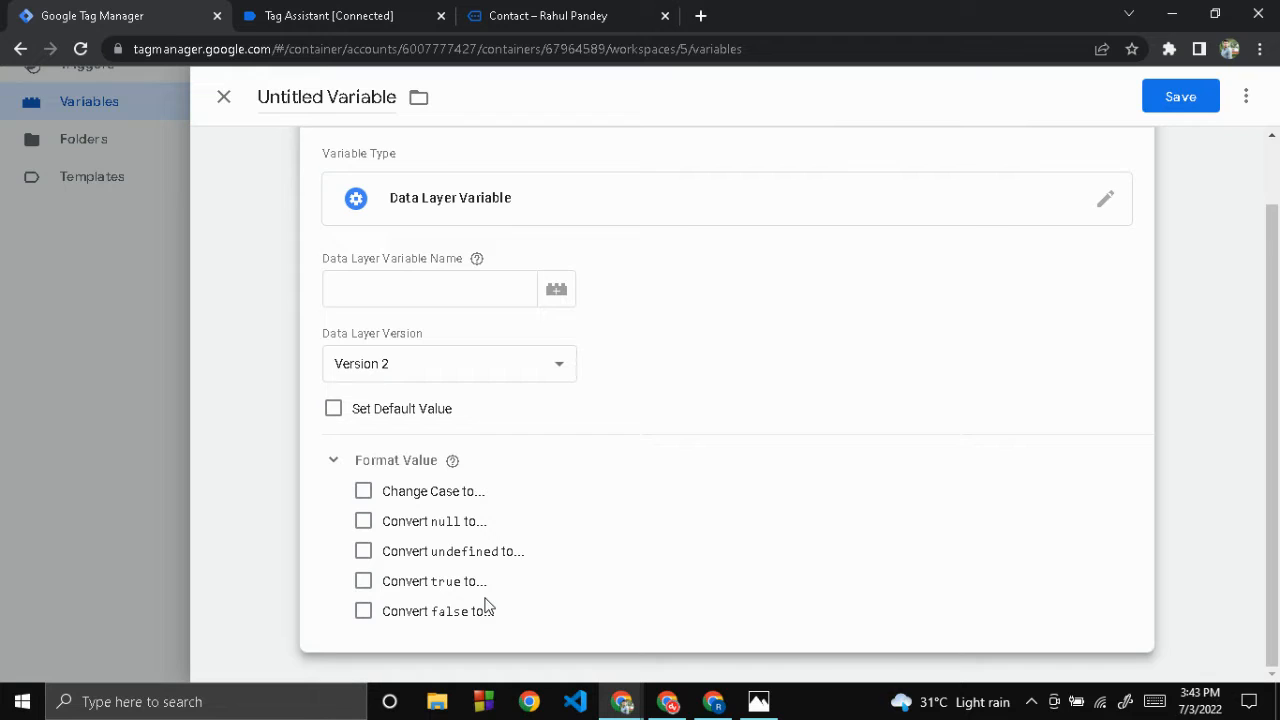
scroll(560, 543, "up", 2)
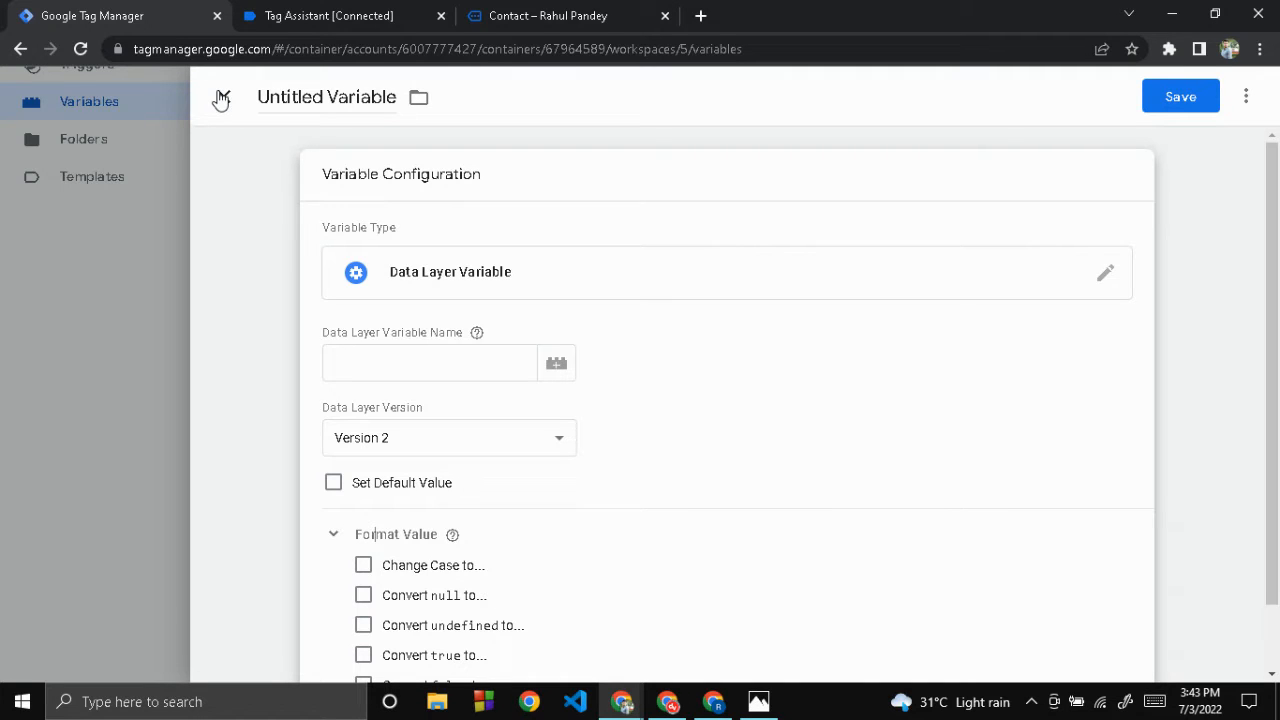
Step: Switch to the Photos image 1.png, examine how source/medium names differ in letter case, and return to Tag Manager
key("alt+Tab")
key("alt+Tab")
key("alt+Tab")
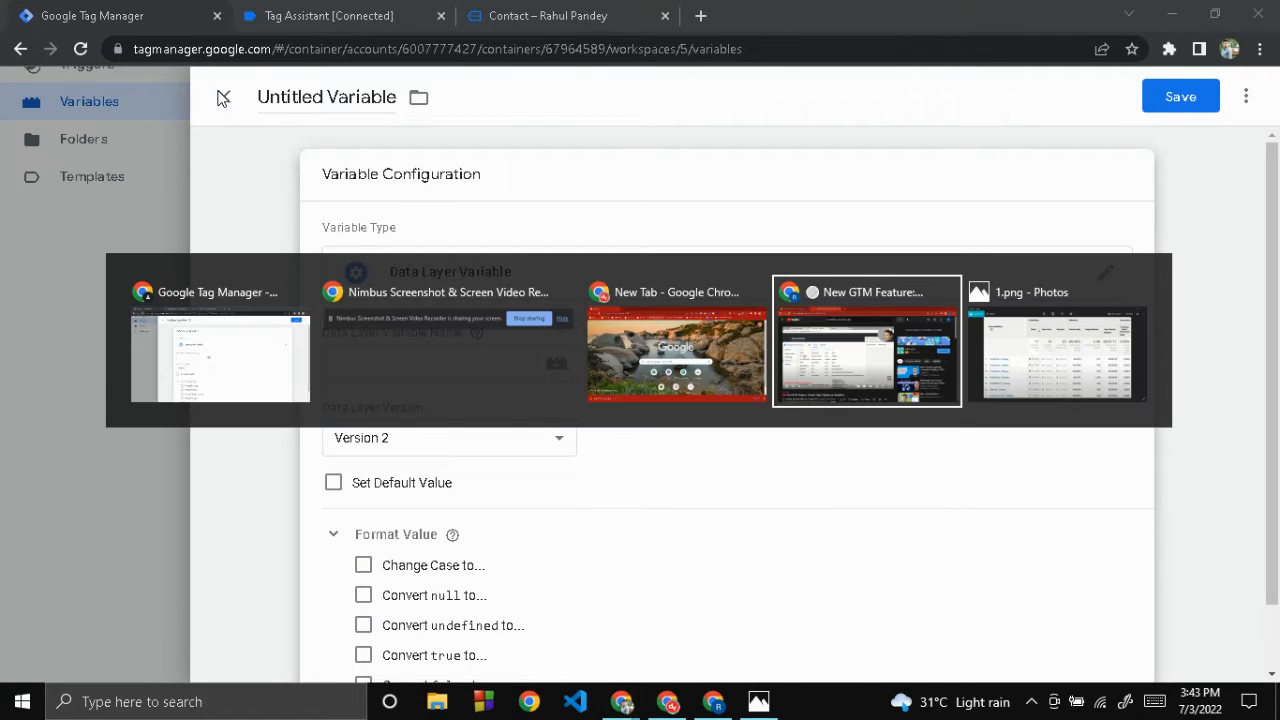
key("alt+Tab")
key("alt+Tab")
key("alt+Tab")
key("alt+Tab")
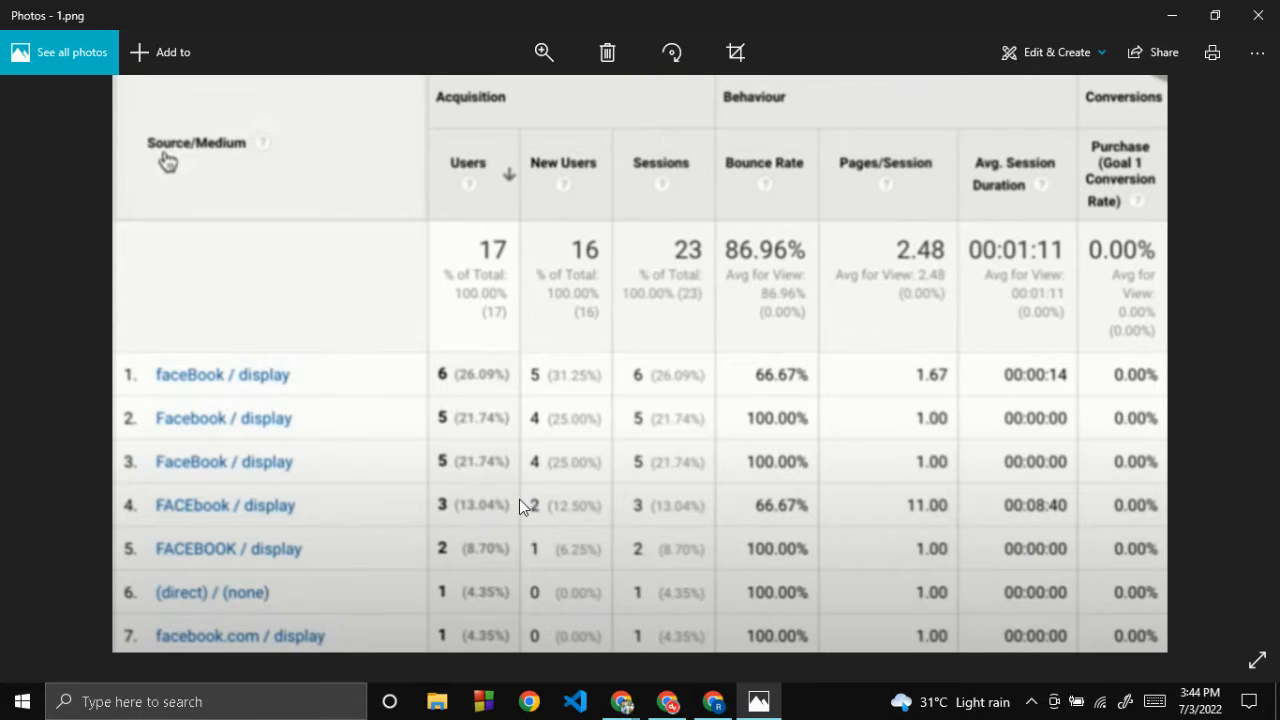
key("alt+Tab")
key("alt+Tab")
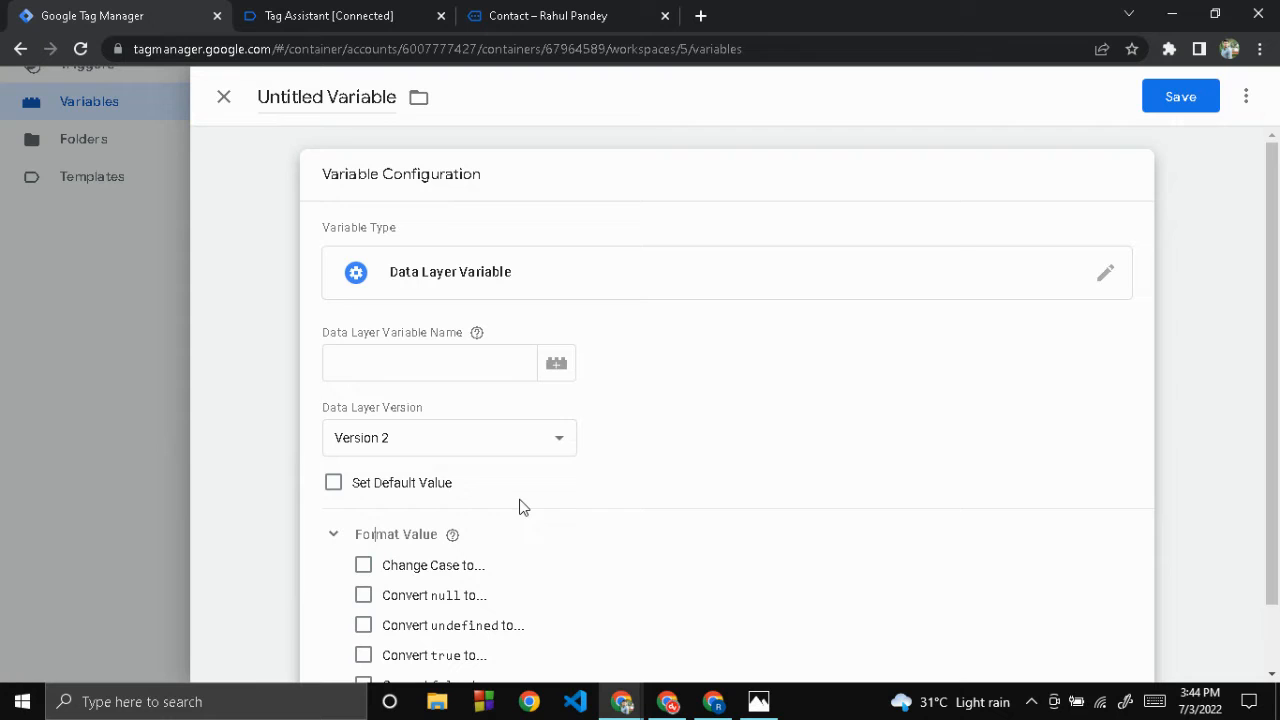
Step: On the previewed website, open the Home page and follow its Contact link to produce a link click event
left_click(606, 12)
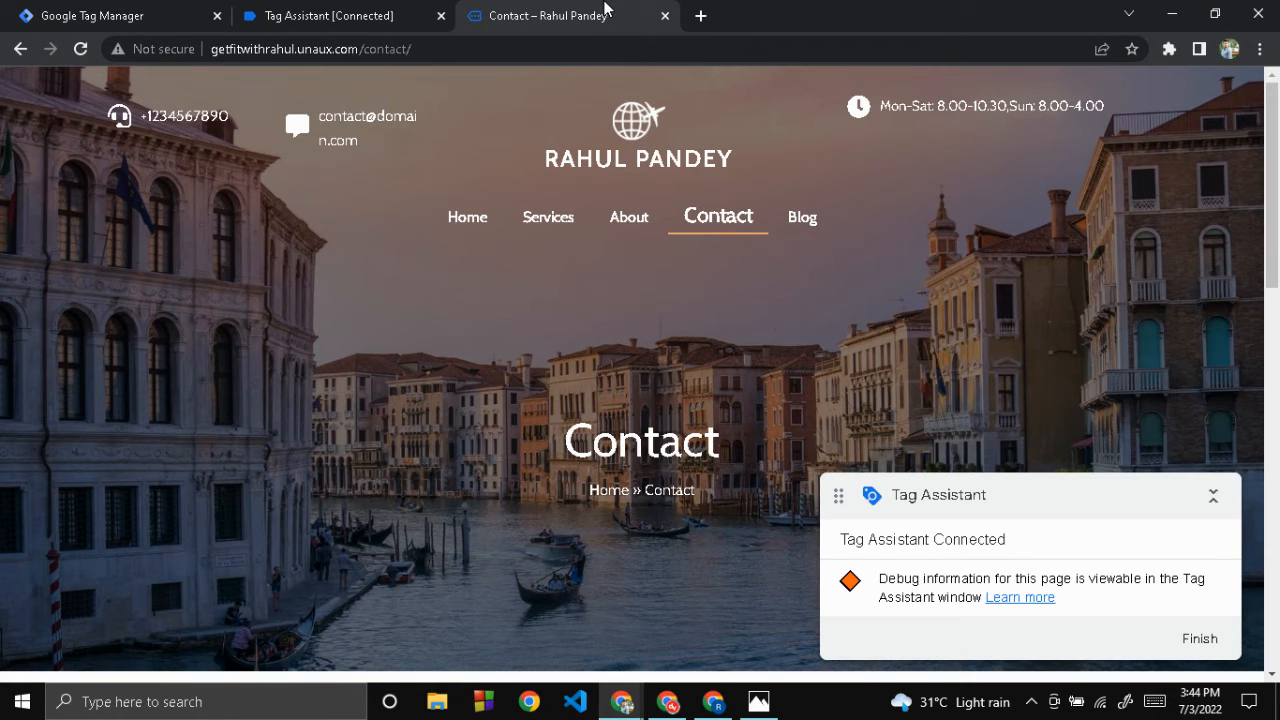
left_click(464, 218)
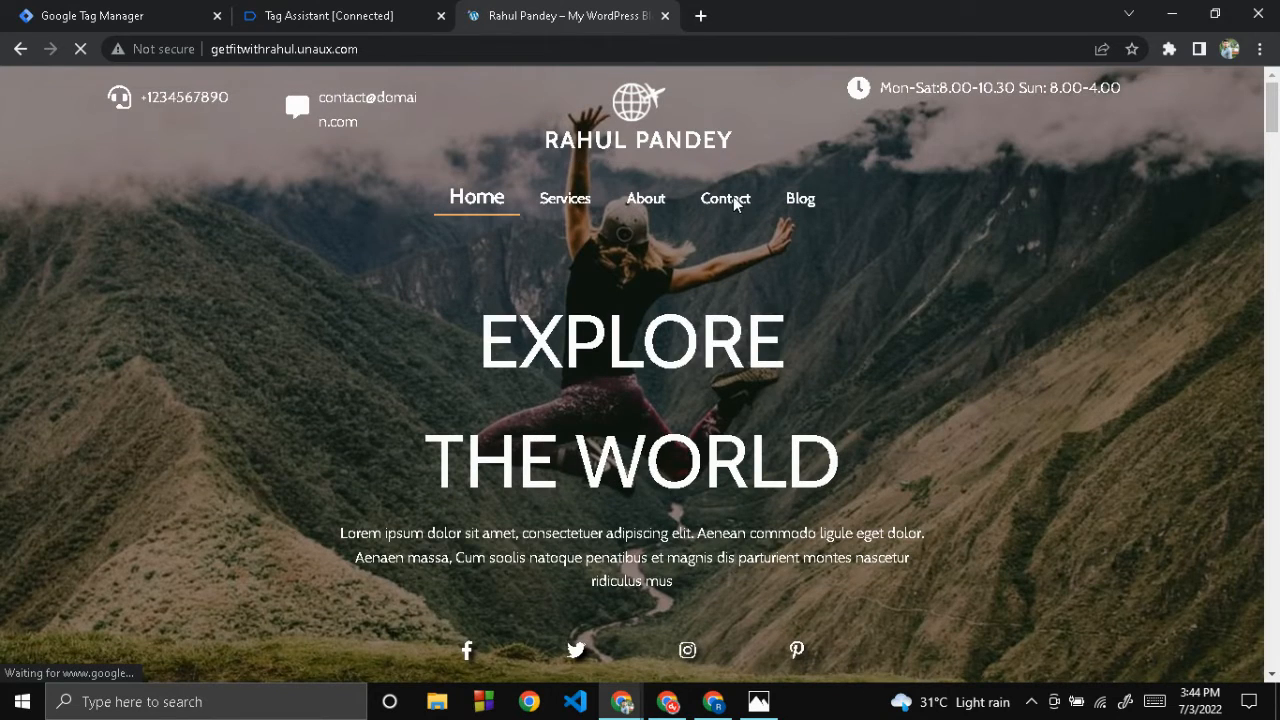
scroll(223, 453, "down", 5)
scroll(223, 455, "up", 5)
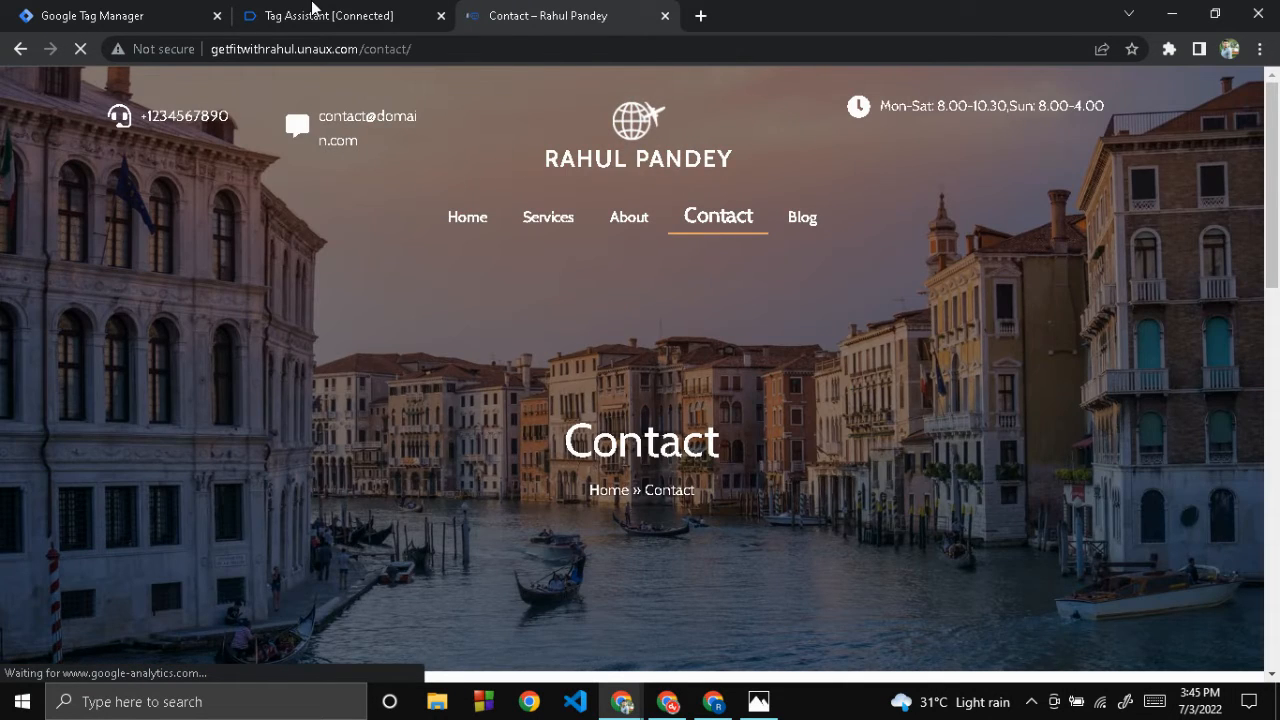
Step: Switch to Tag Assistant and bring up the elementUrl entry in the data layer values of the home page's newest Link Click event
left_click(313, 10)
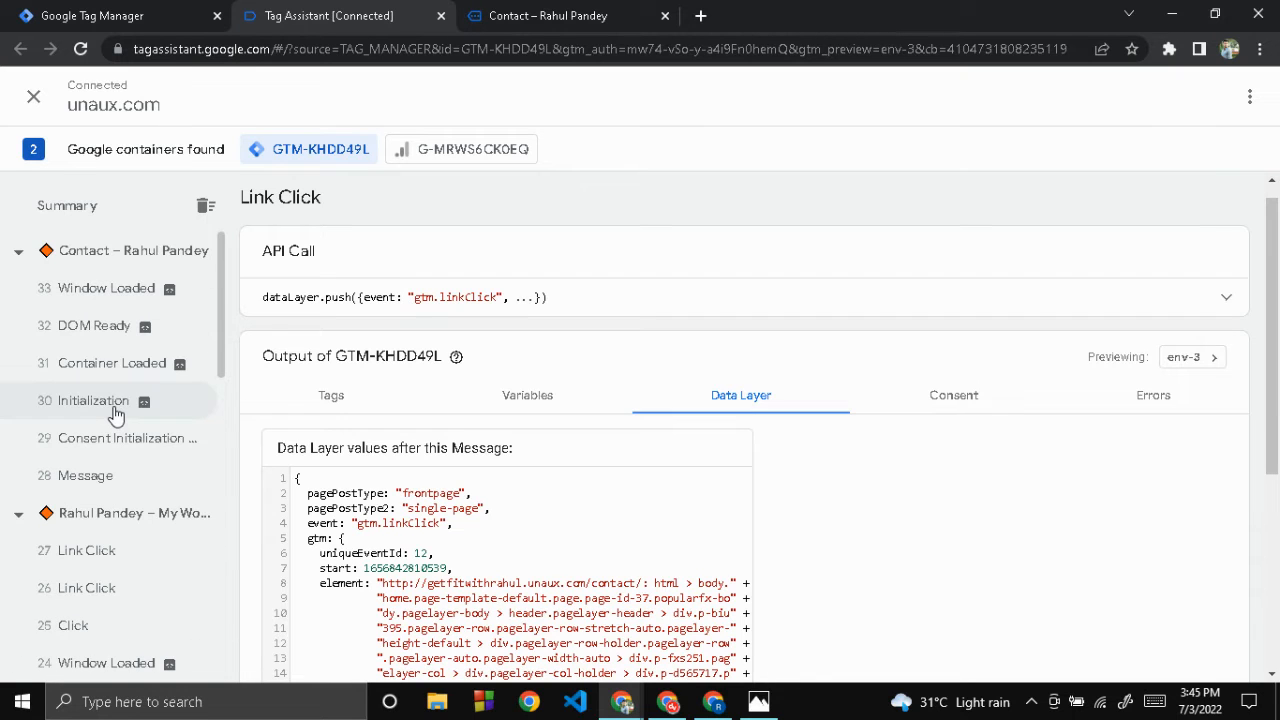
scroll(114, 414, "down", 2)
left_click(88, 477)
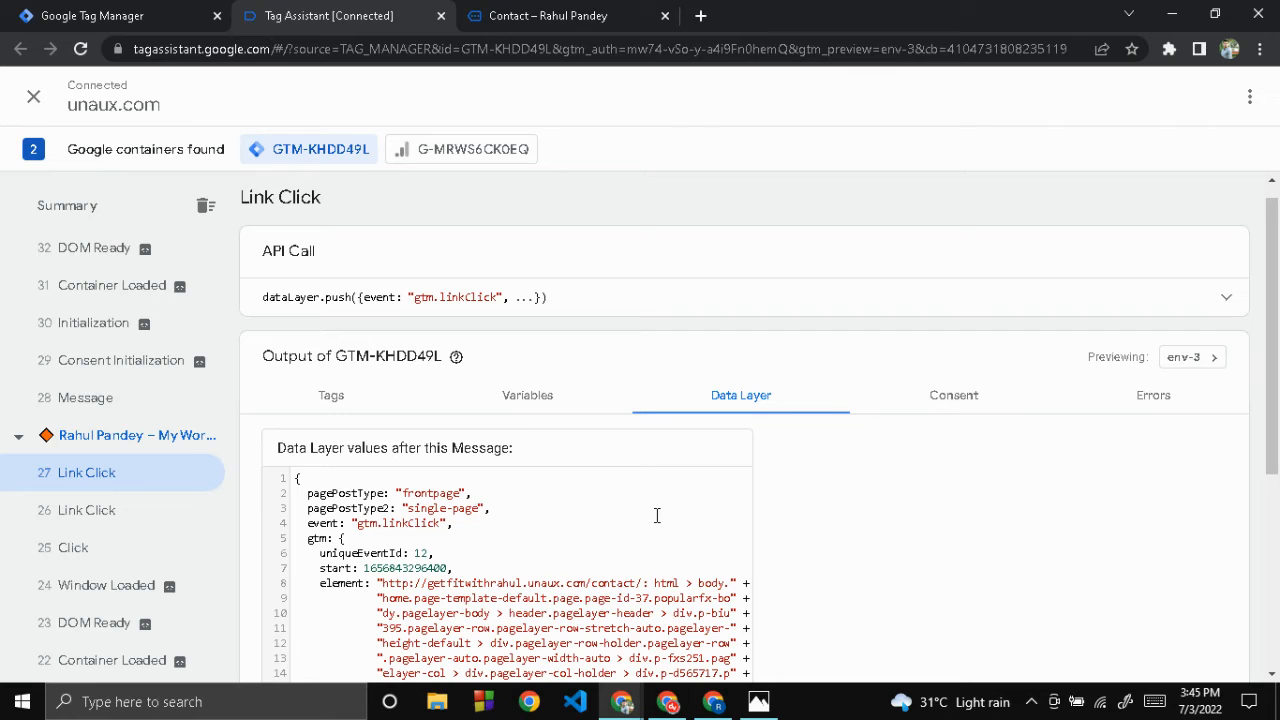
scroll(657, 514, "down", 2)
scroll(657, 514, "down", 2)
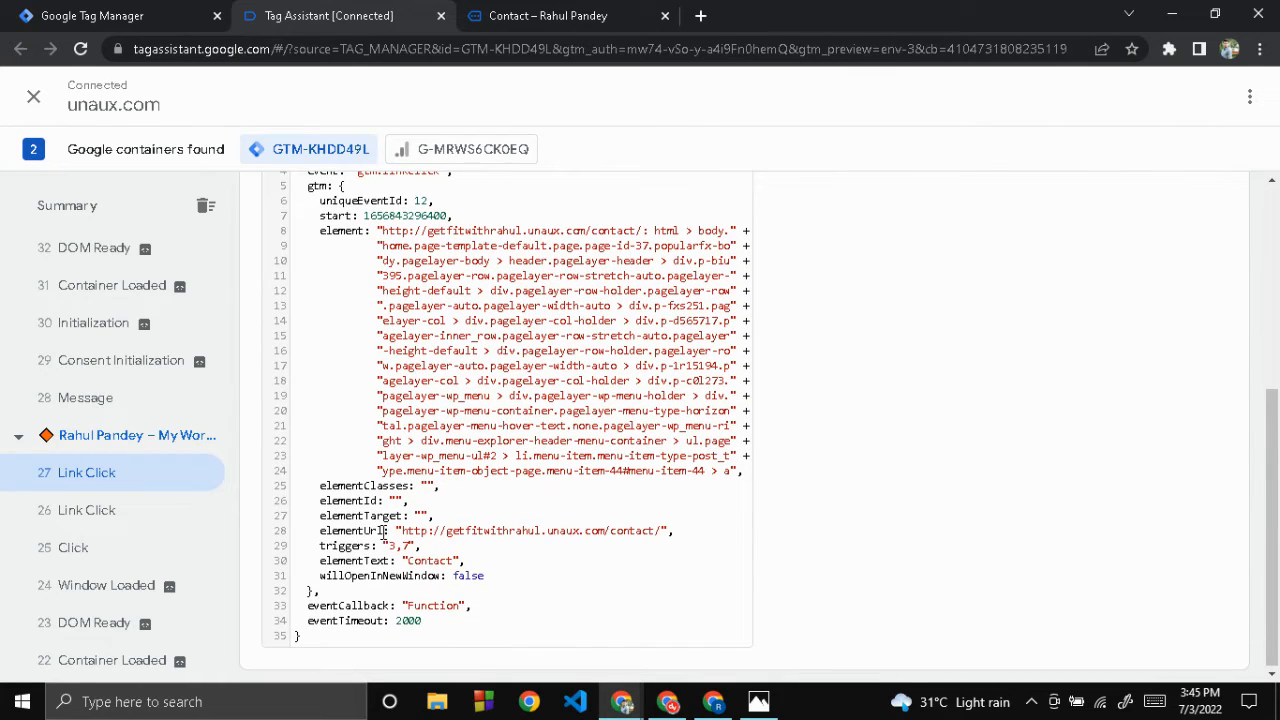
Step: Copy the elementUrl key name from the data layer values and highlight the URL assigned to it
left_click_drag(384, 533, 320, 531)
key("ctrl+c")
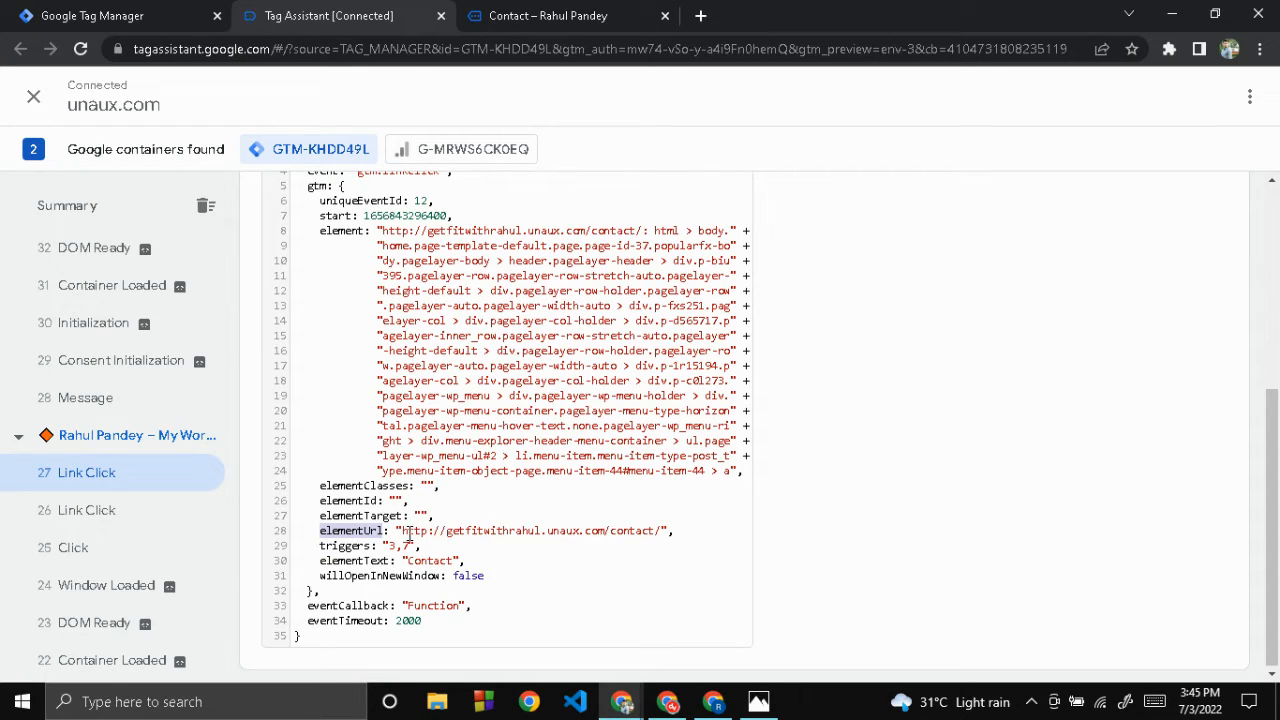
left_click_drag(400, 531, 667, 535)
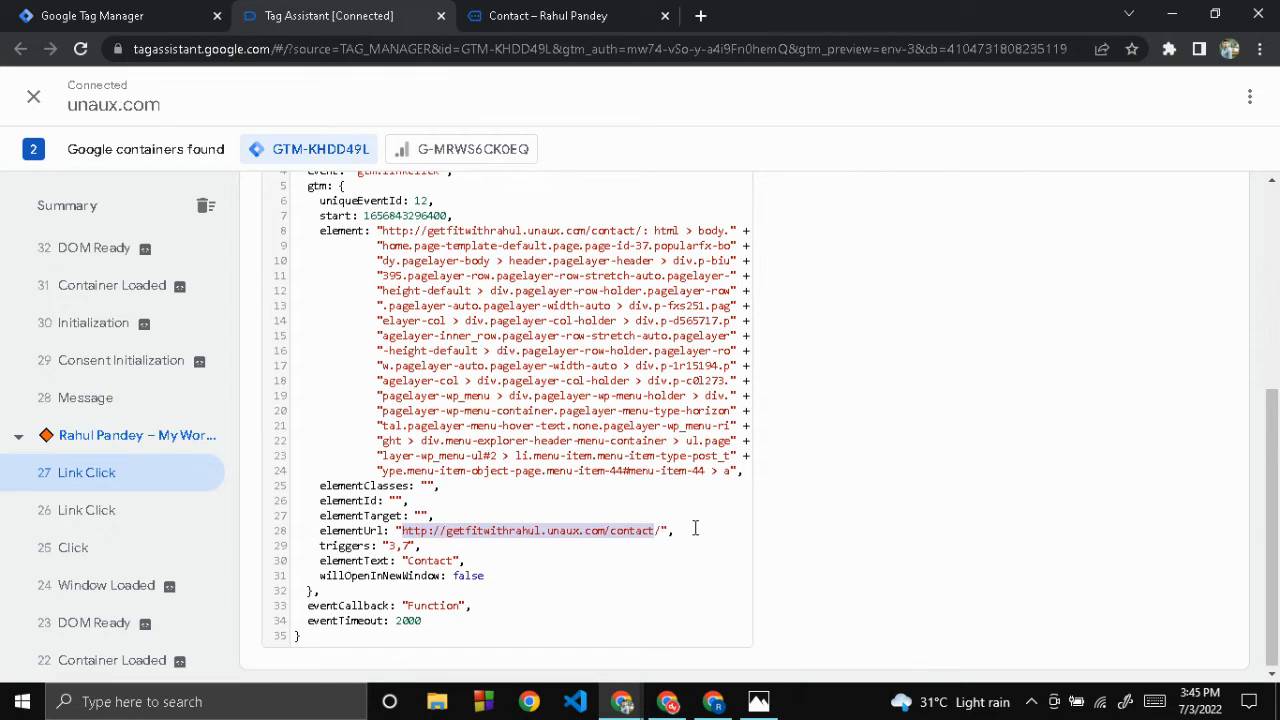
left_click(695, 528)
Step: Return to Tag Manager and rename the untitled variable as "DLV - element Url"
left_click(88, 11)
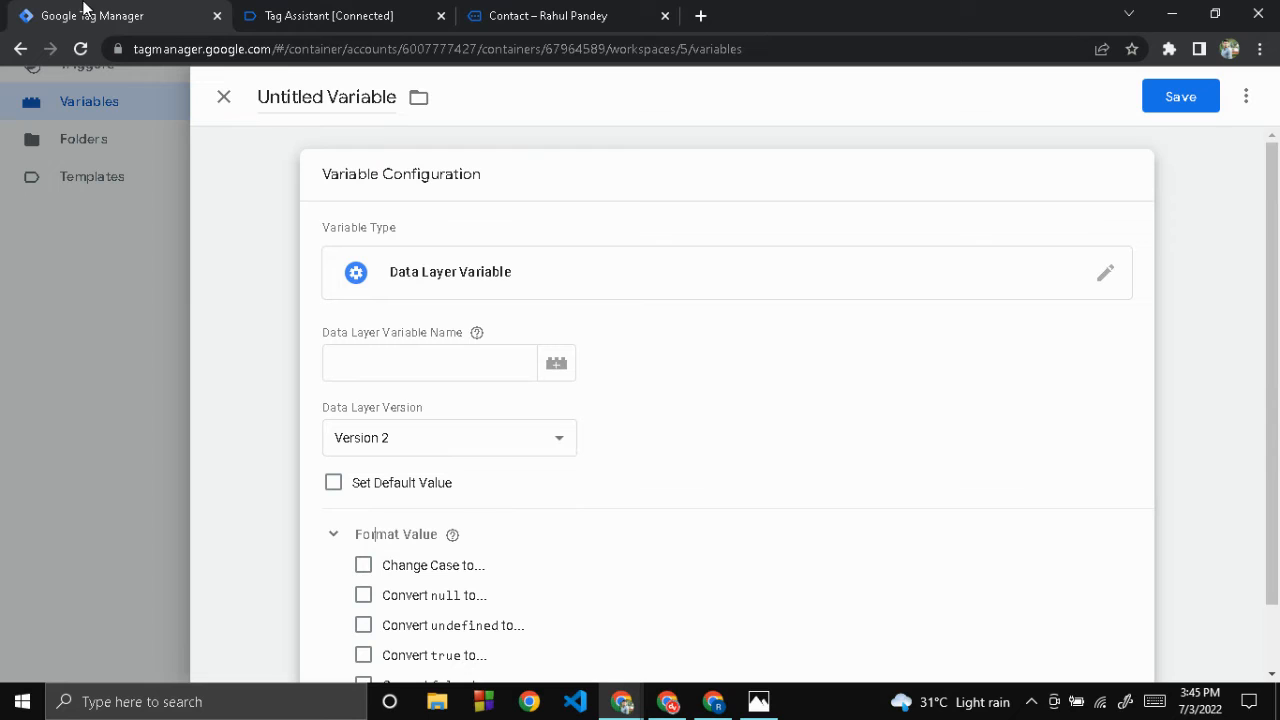
left_click(382, 103)
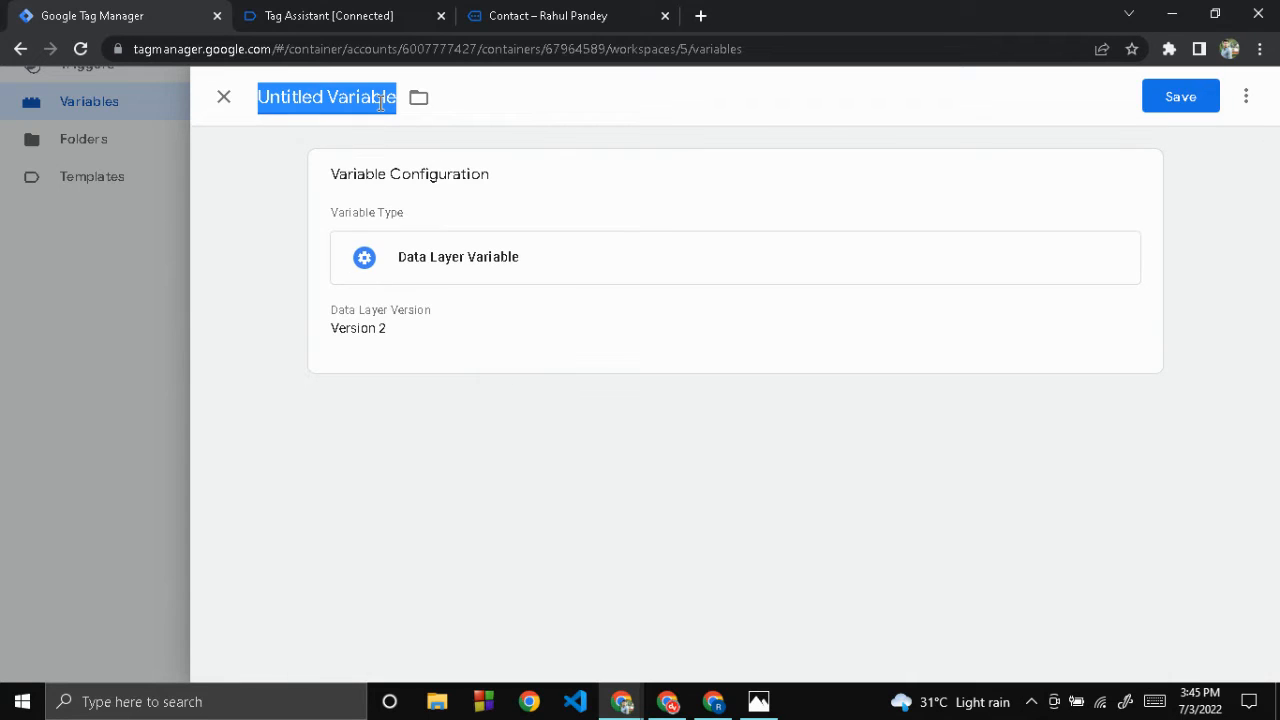
type("DLV -")
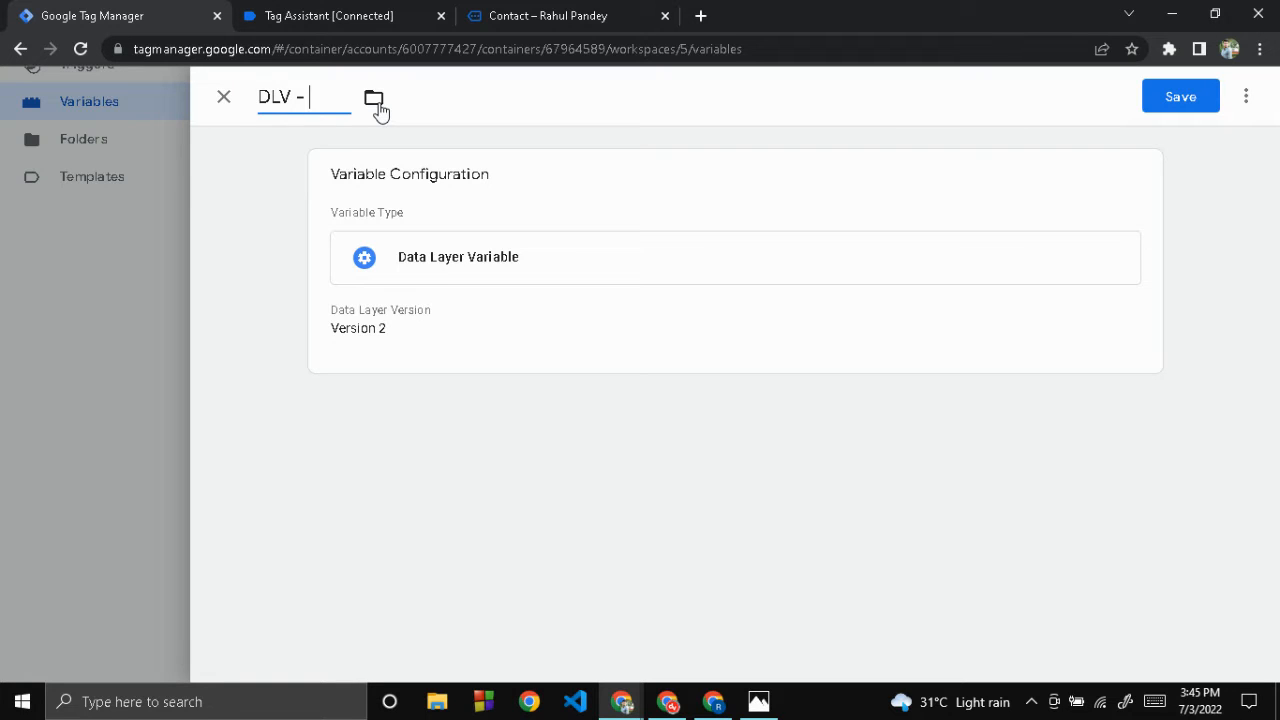
key("ctrl+v")
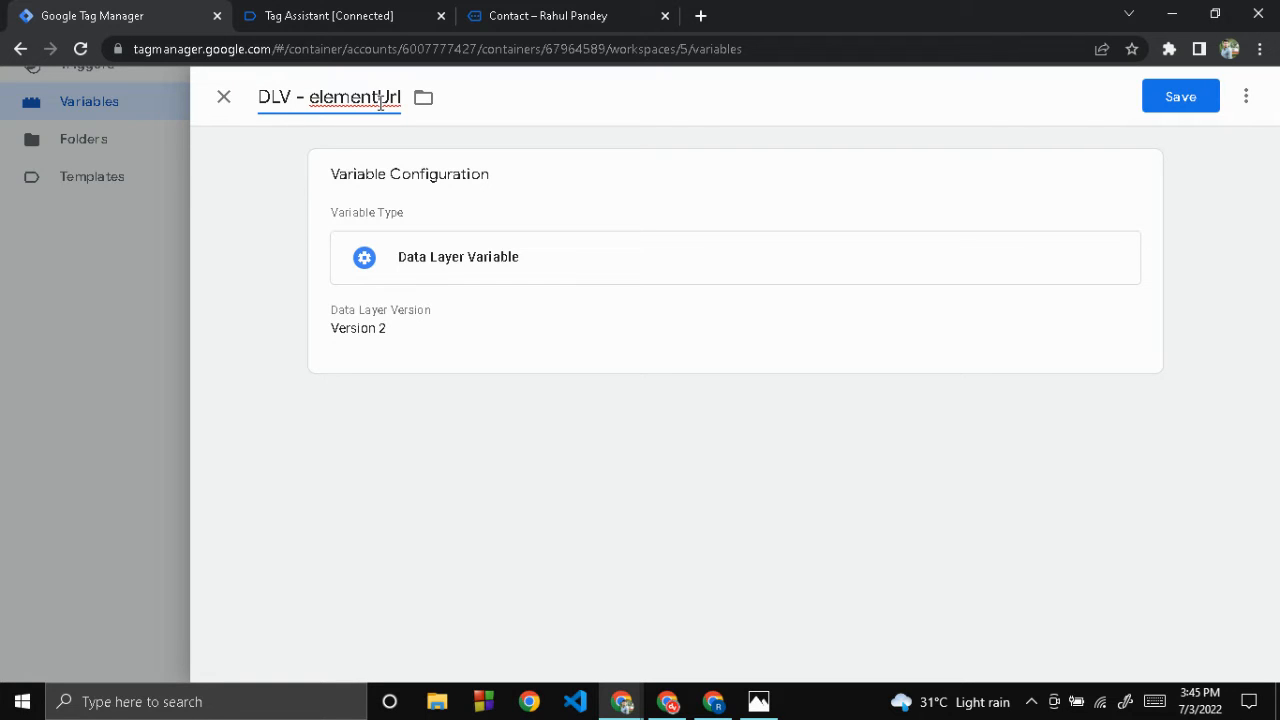
left_click(378, 92)
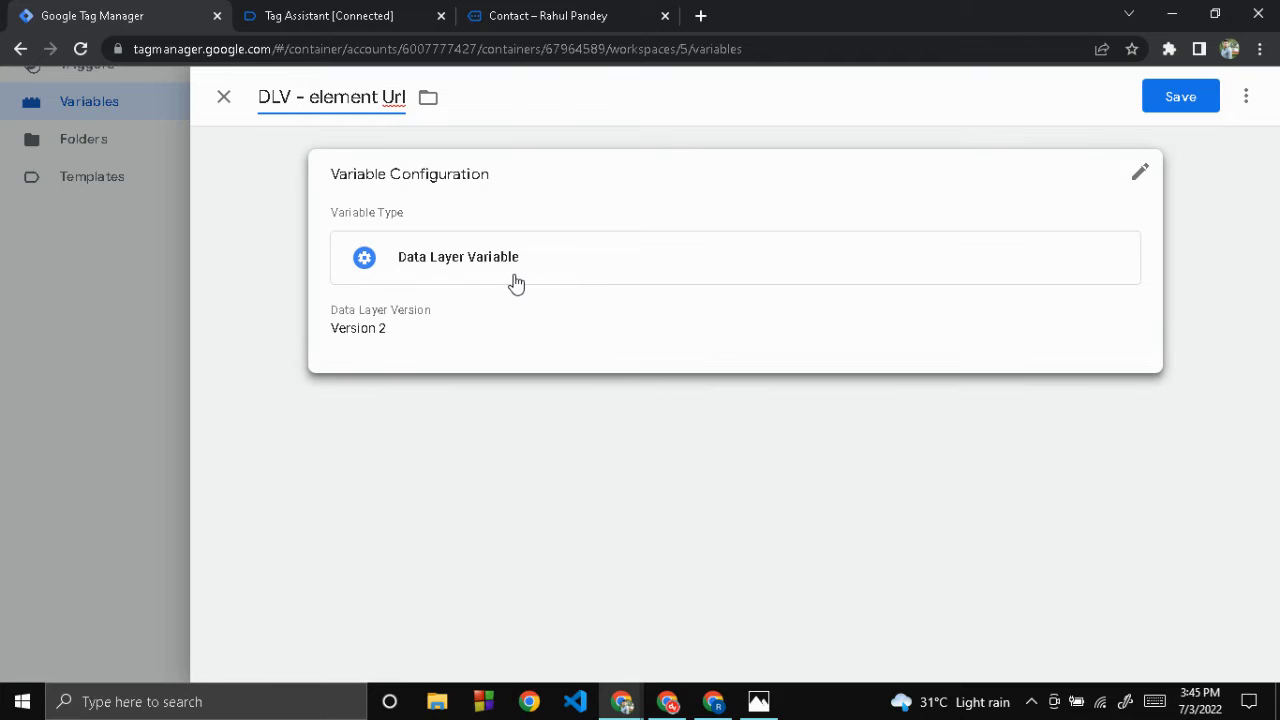
Step: Reopen the variable configuration and set the Data Layer Variable Name to the copied key elementUrl
left_click(650, 343)
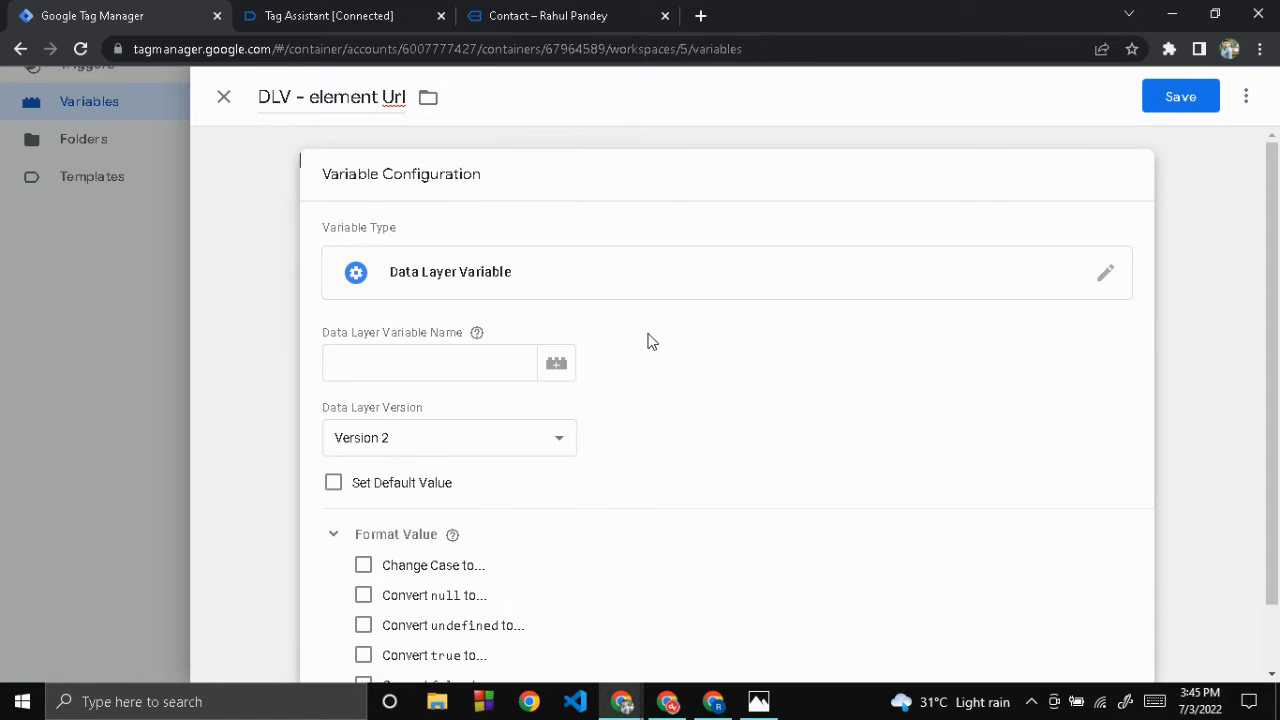
left_click(396, 358)
key("ctrl+v")
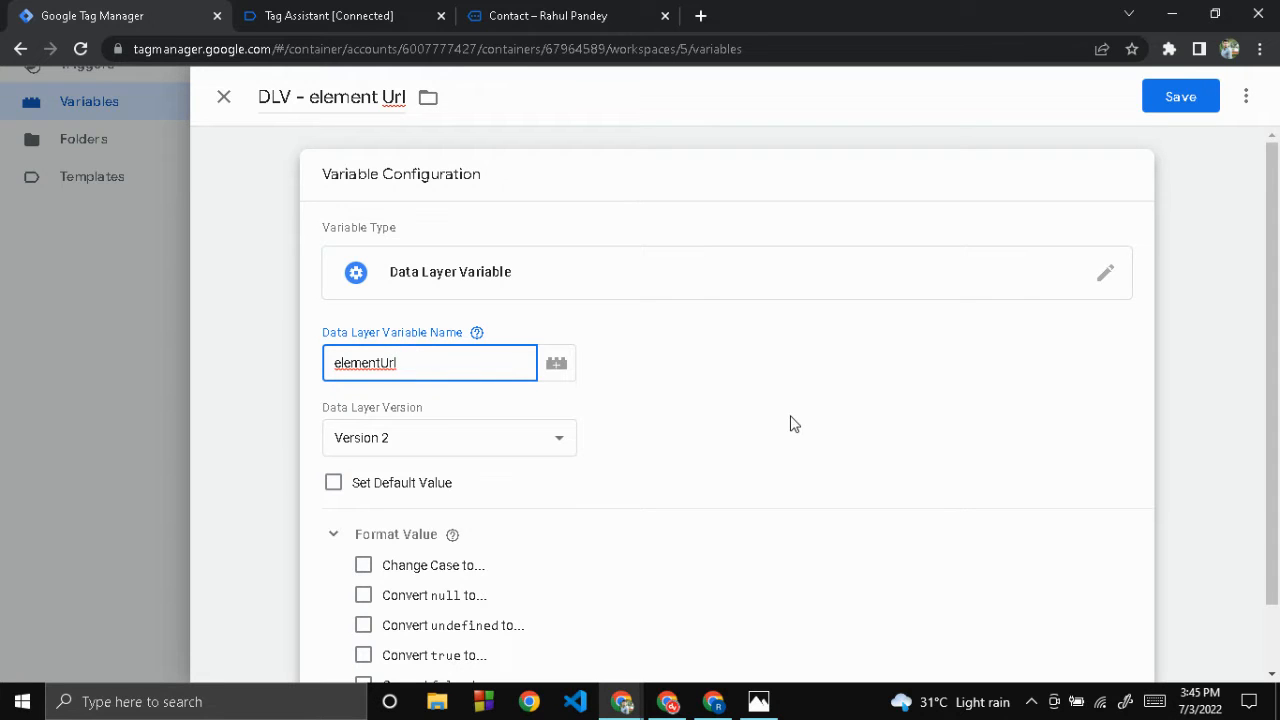
Step: Enable the Change Case format option for the variable and set it to Uppercase
scroll(791, 426, "down", 1)
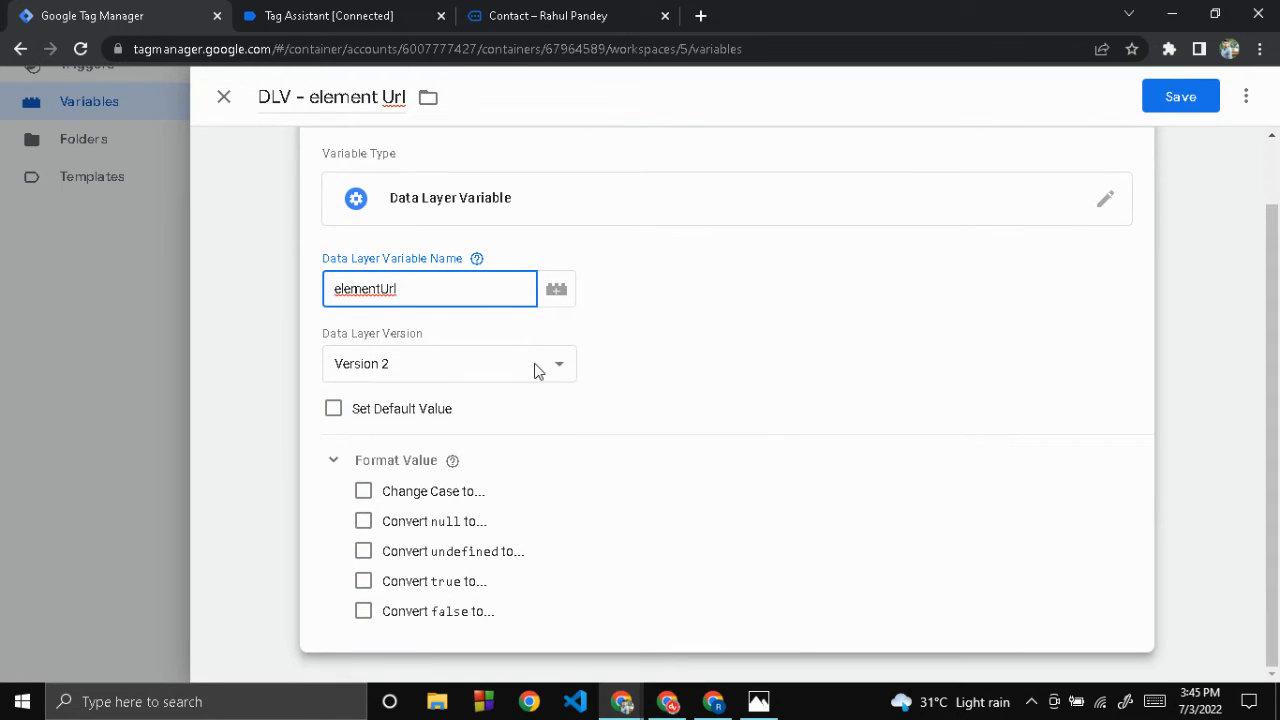
left_click(363, 491)
scroll(503, 514, "down", 1)
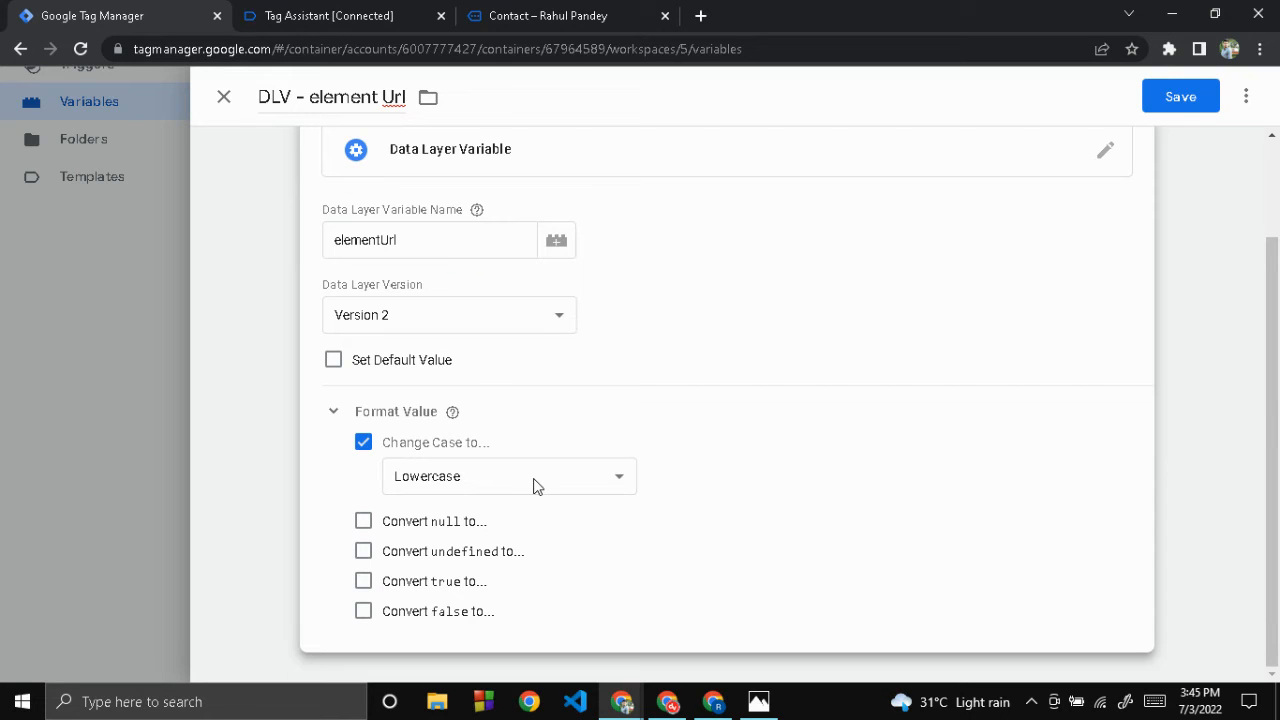
left_click(534, 485)
left_click(516, 520)
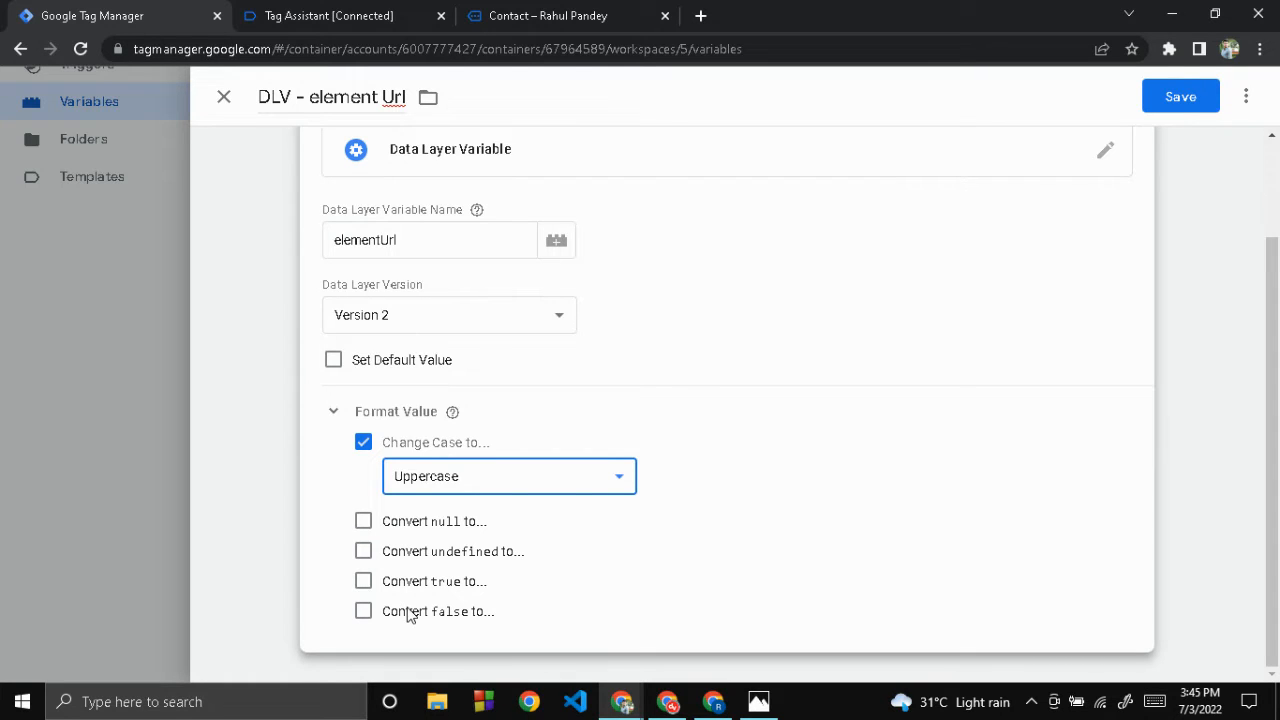
scroll(678, 383, "up", 1)
scroll(678, 383, "up", 1)
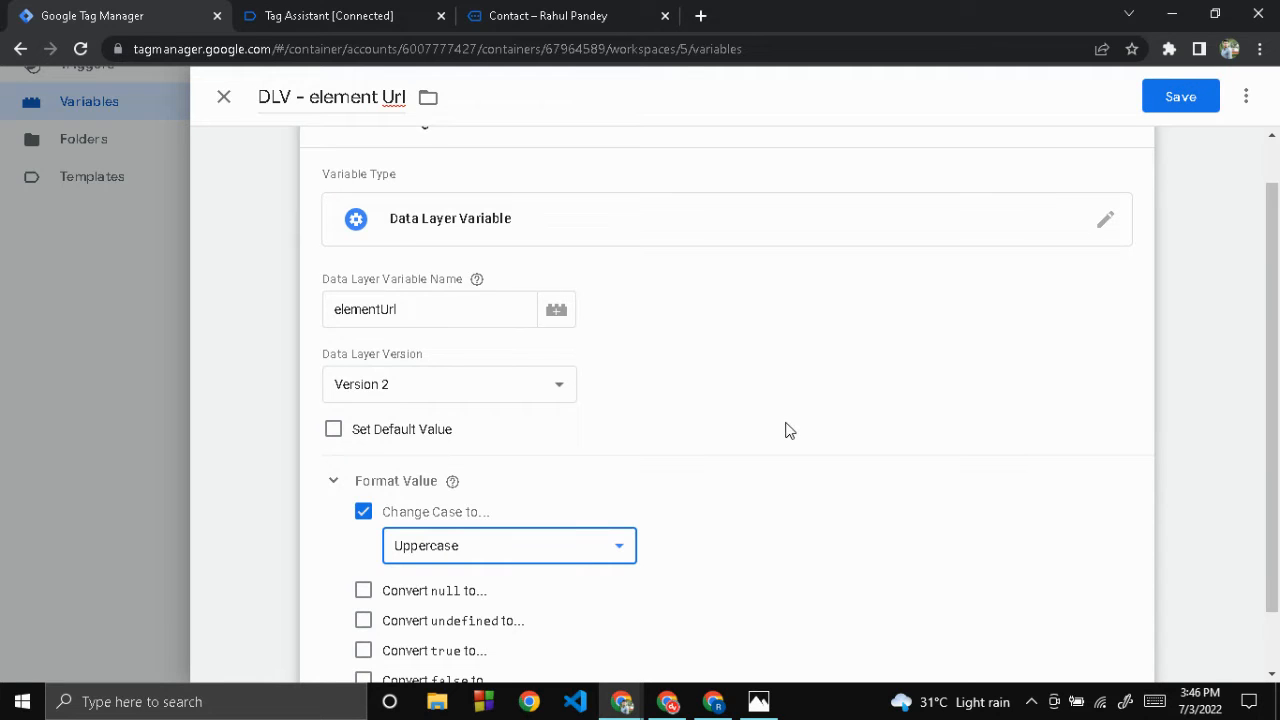
Step: Review the configuration of the DLV - element Url variable and save it
scroll(766, 543, "up", 1)
scroll(766, 543, "down", 2)
scroll(766, 543, "up", 2)
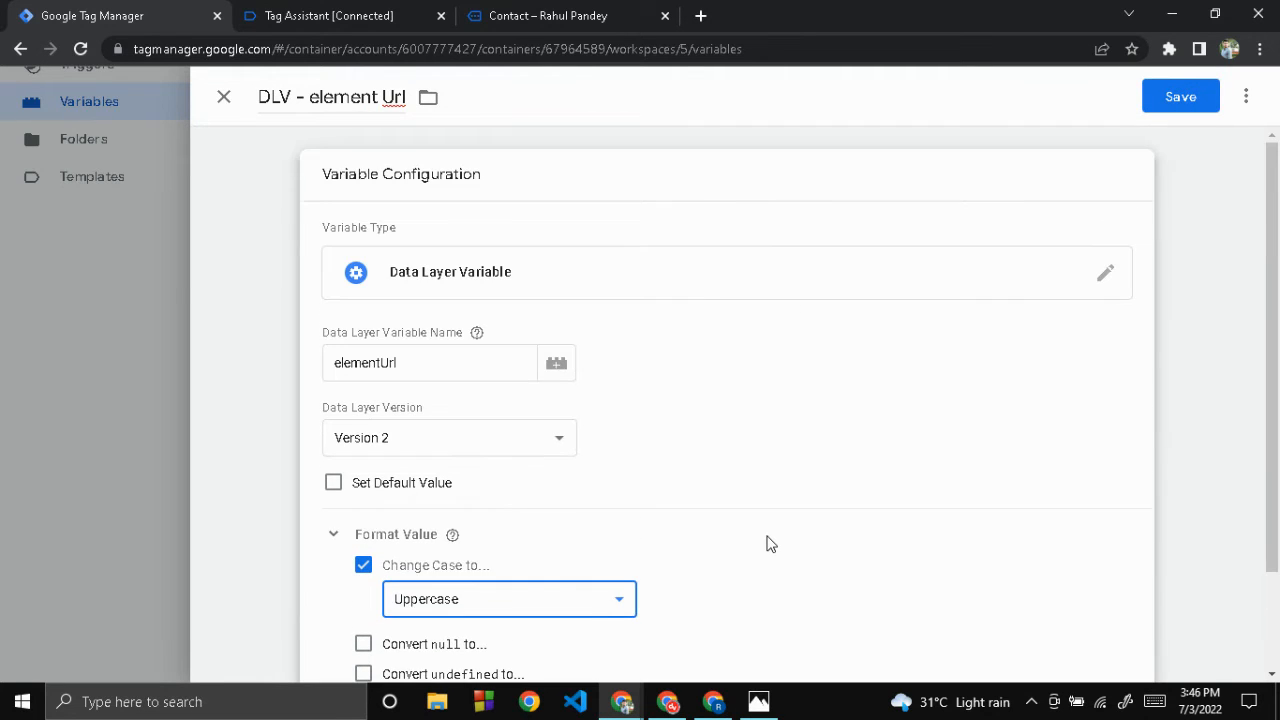
left_click(1188, 112)
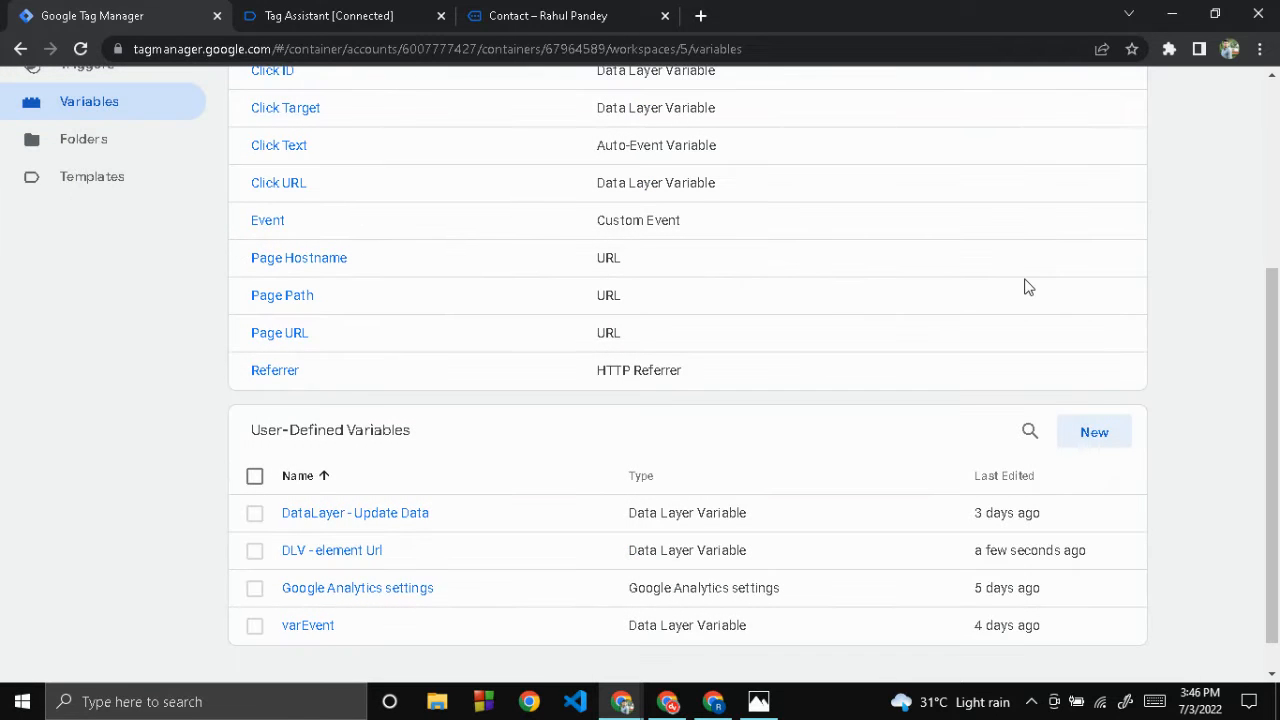
Step: Launch Preview for the workspace and continue into Tag Assistant after connecting to the site
scroll(1026, 287, "up", 3)
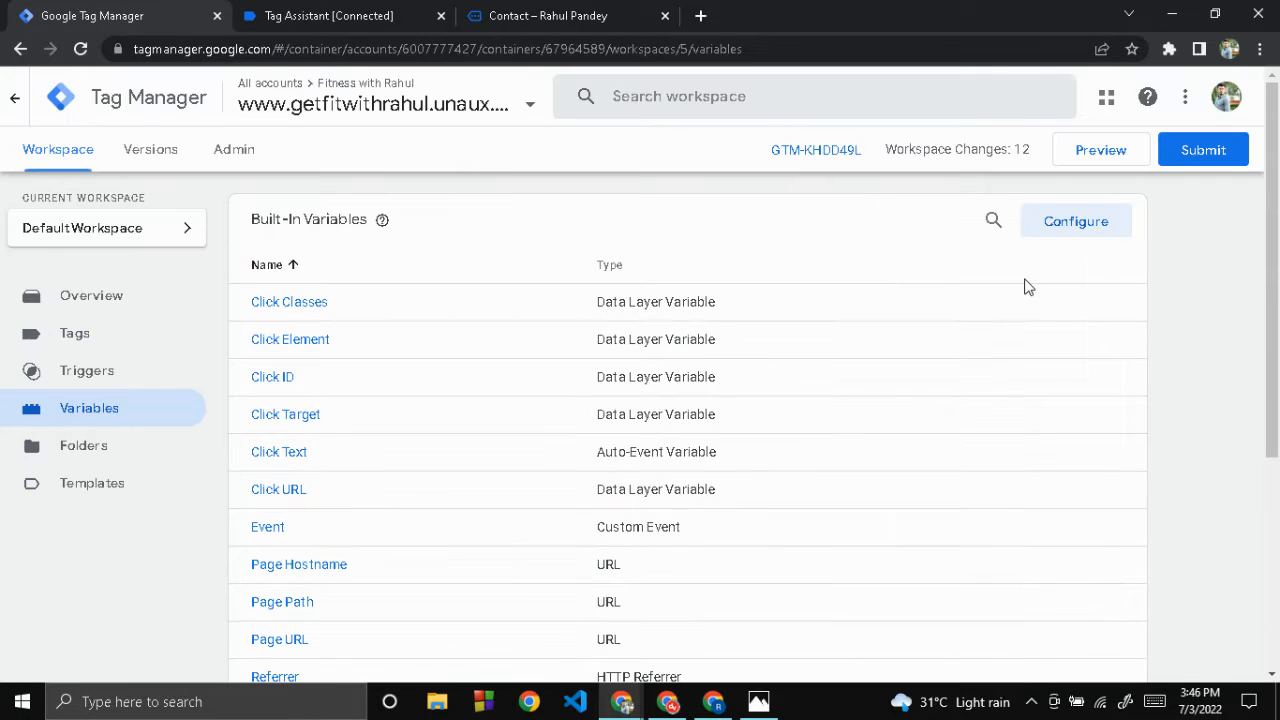
left_click(1100, 150)
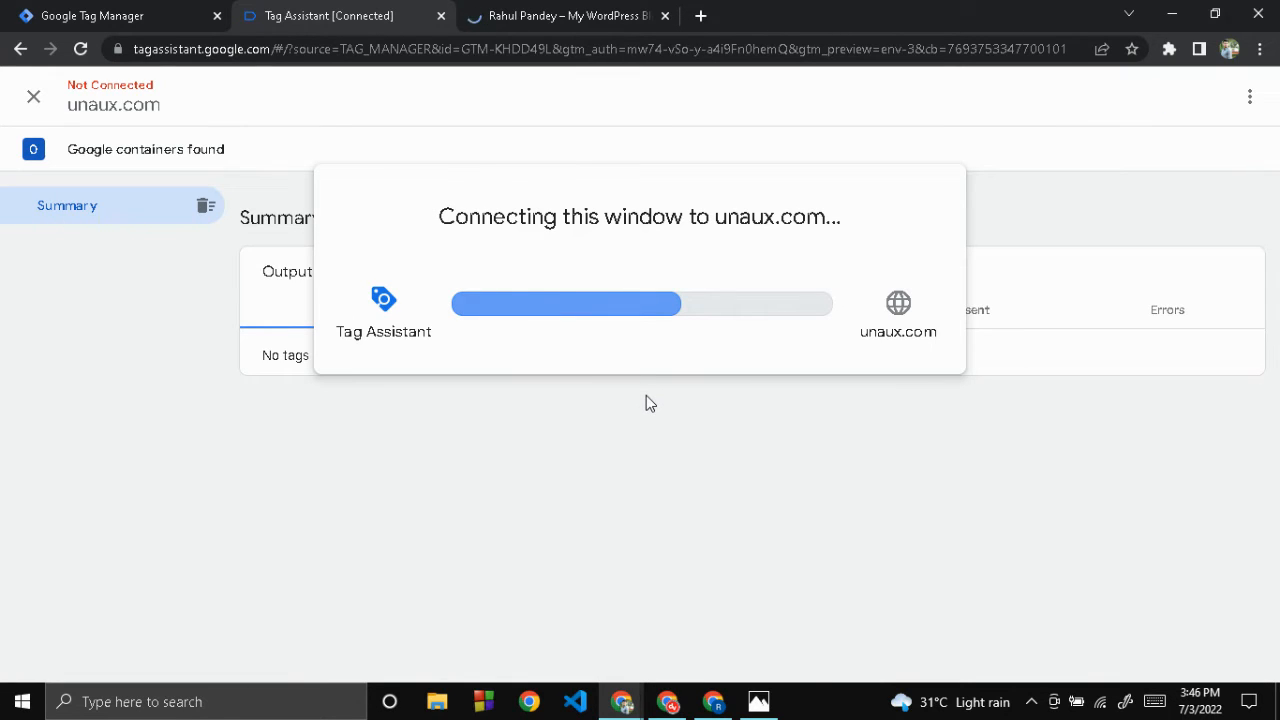
left_click(650, 425)
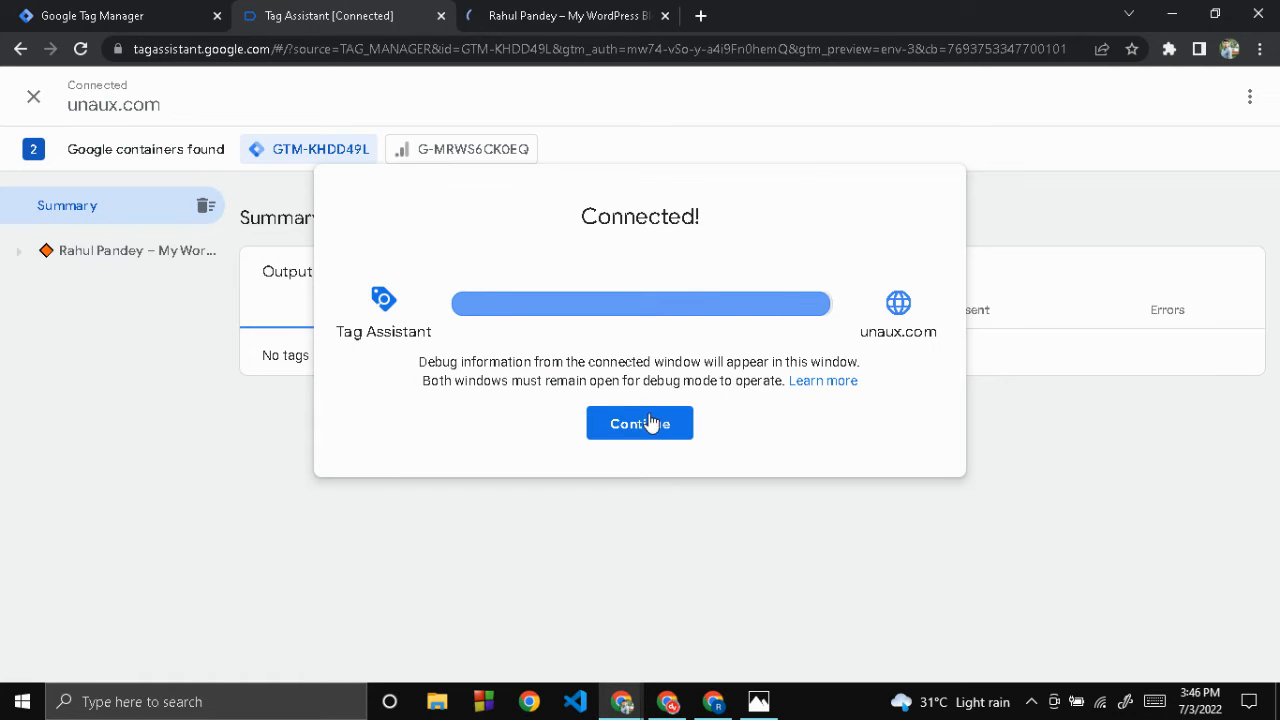
Step: Go to the Contact page from the previewed site's navigation and return to Tag Assistant
left_click(563, 12)
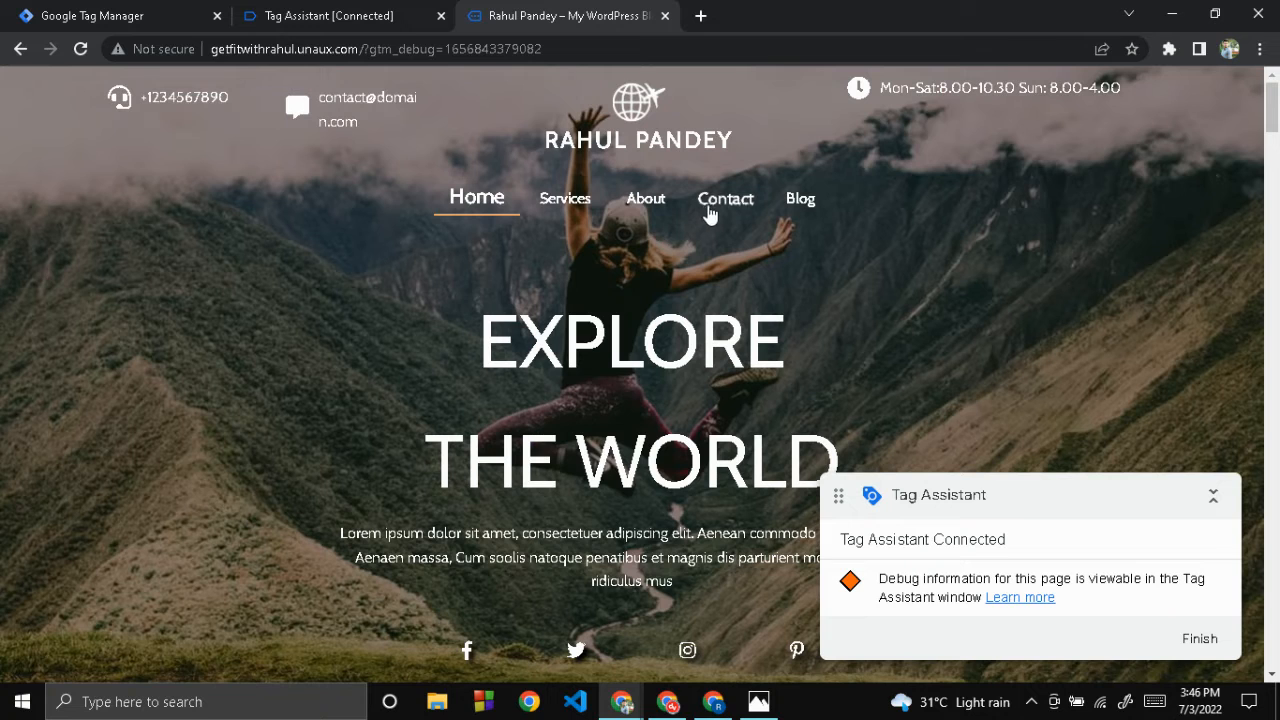
left_click(718, 200)
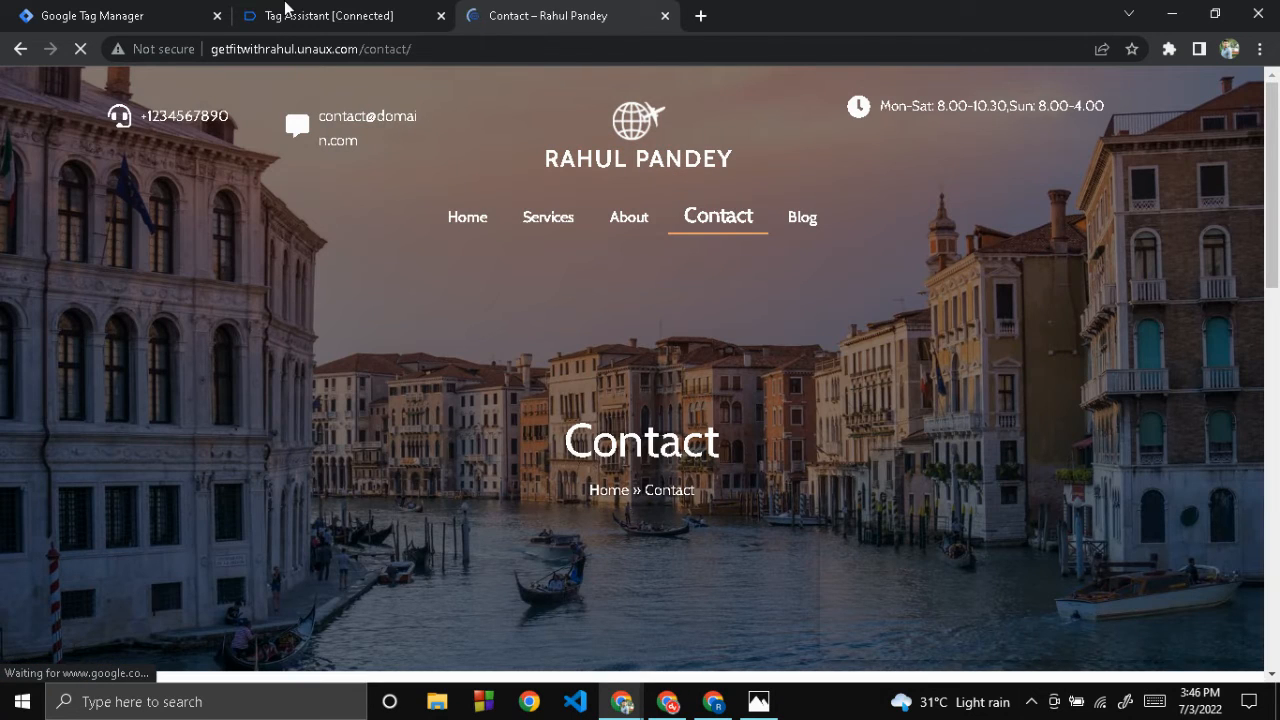
left_click(285, 12)
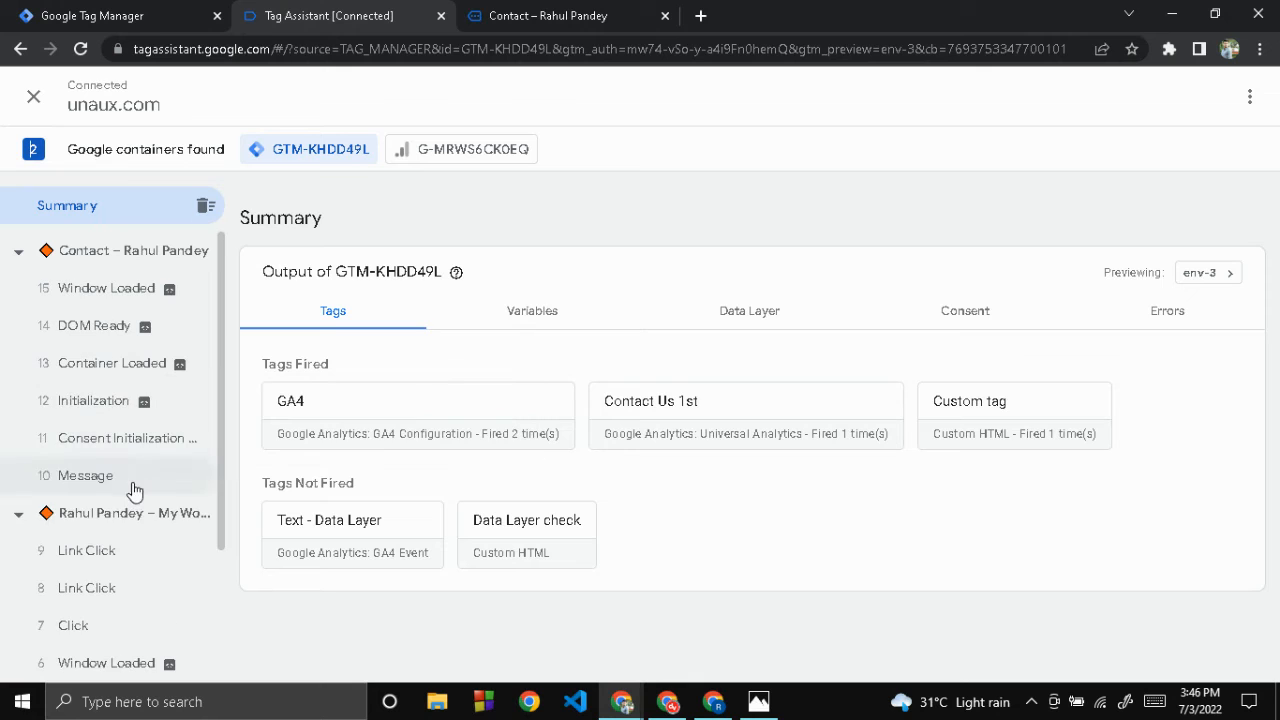
Step: Inspect the data layer values of the latest Link Click event, checking the elementUrl entry
left_click(112, 560)
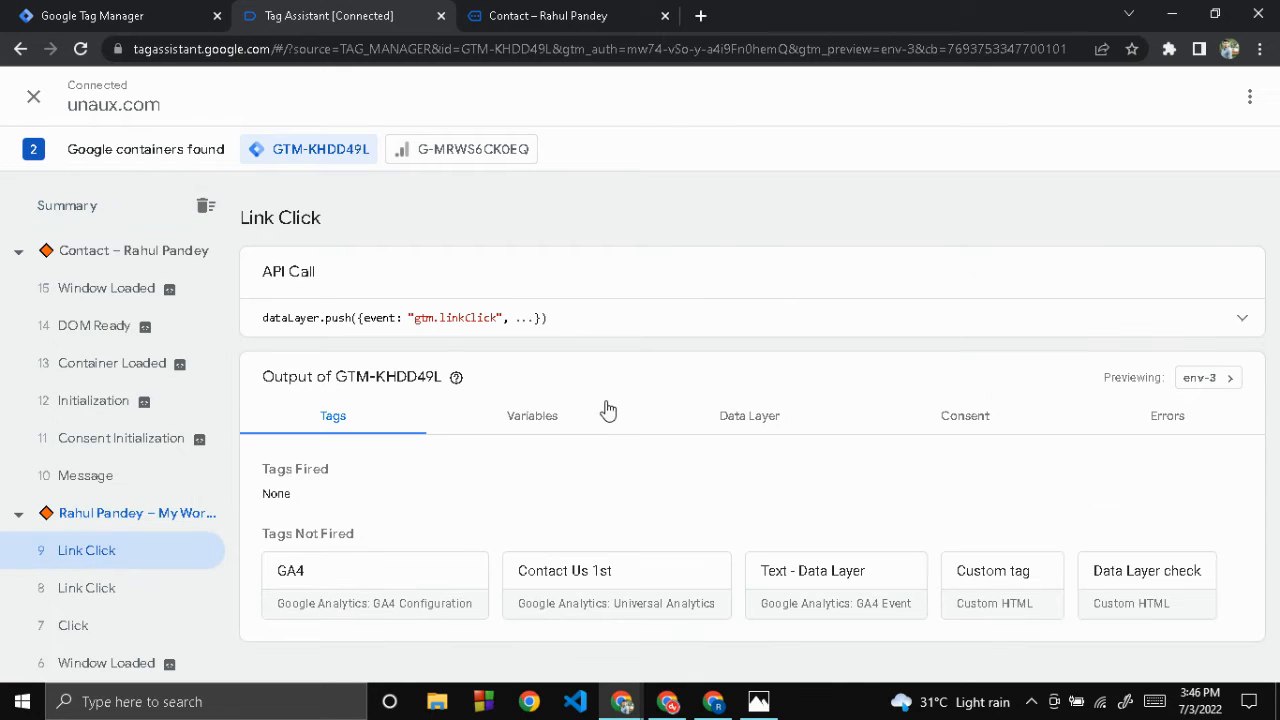
left_click(727, 423)
scroll(727, 423, "down", 4)
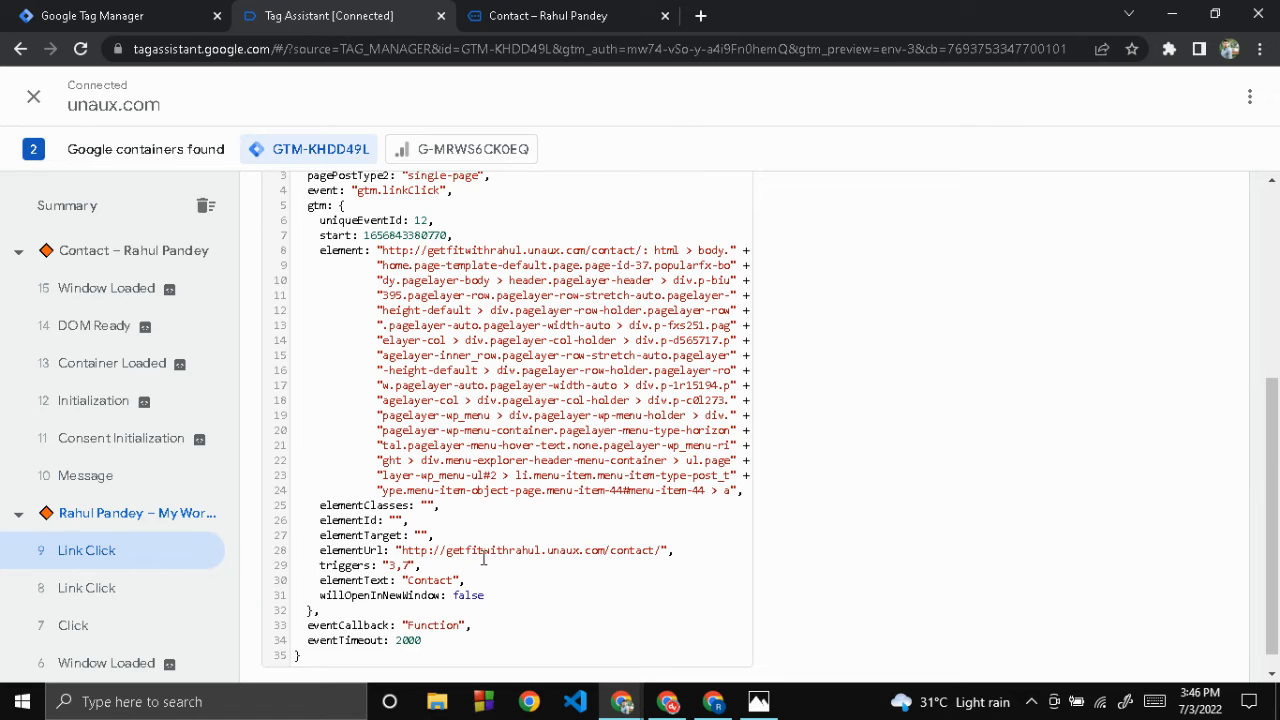
scroll(585, 545, "up", 3)
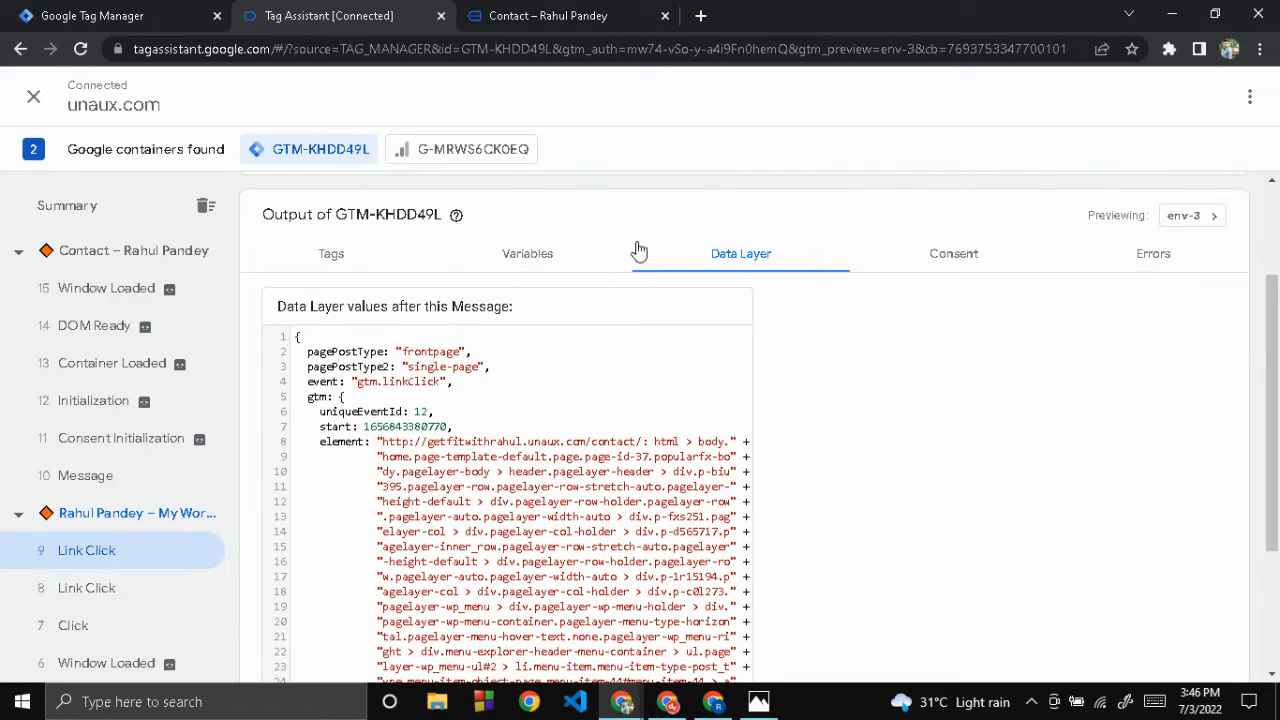
Step: Examine the Link Click event's variable values, looking for what DLV - element Url returns
left_click(514, 258)
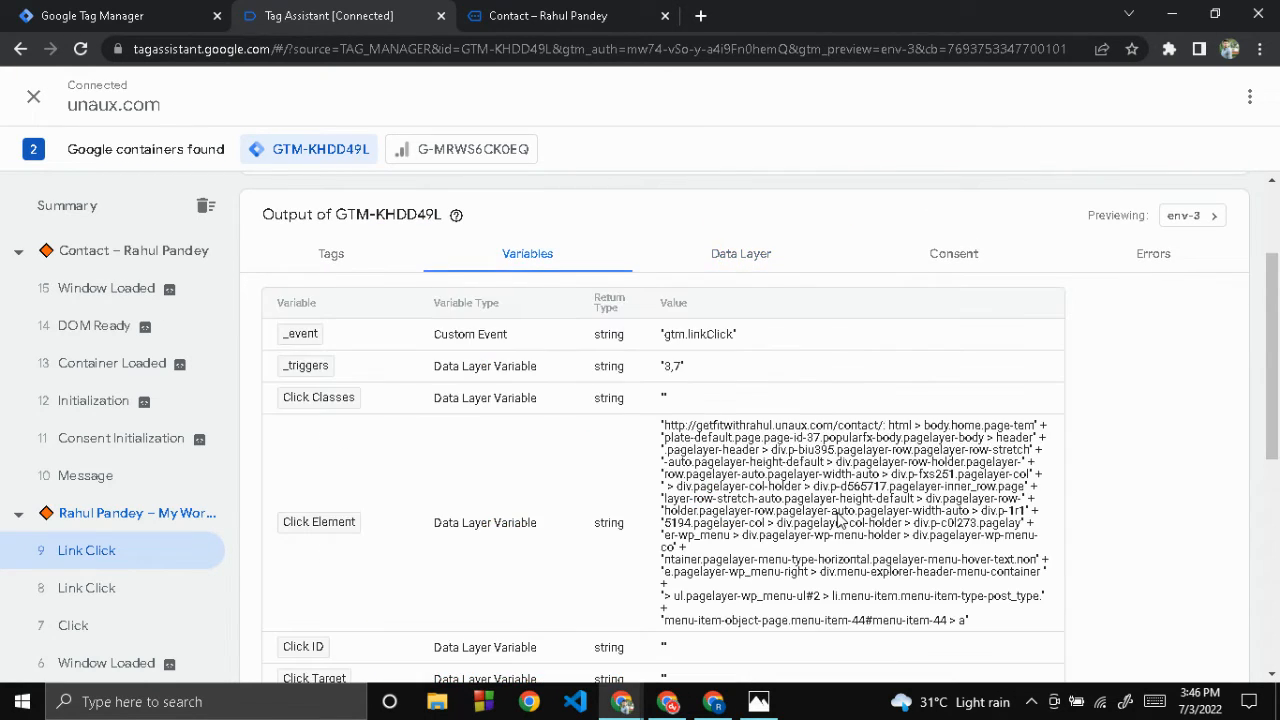
scroll(838, 518, "down", 3)
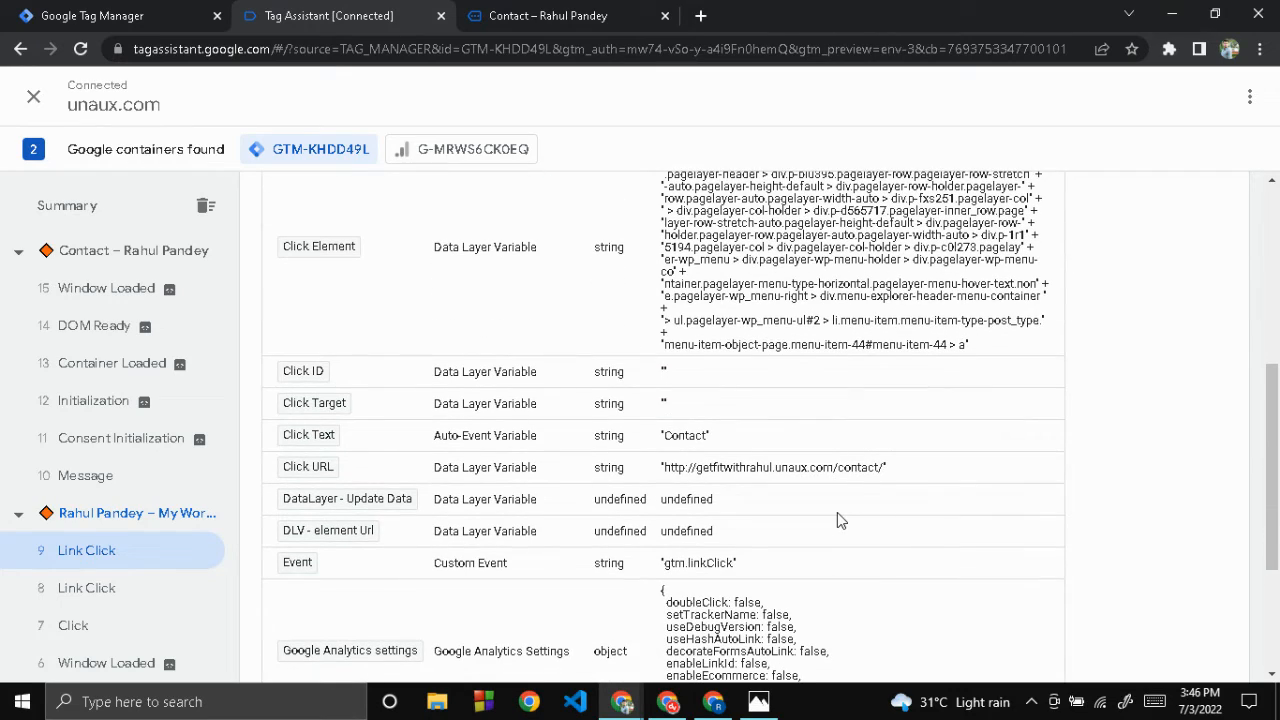
scroll(837, 512, "down", 1)
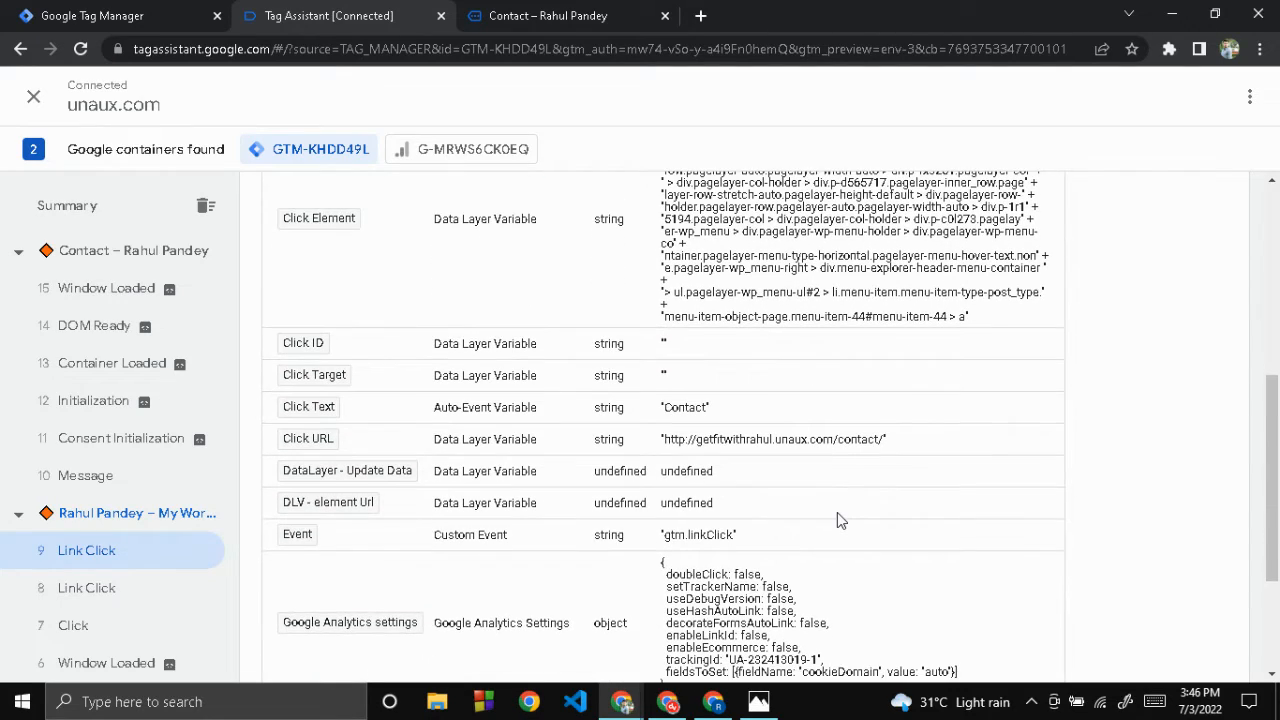
scroll(837, 512, "down", 1)
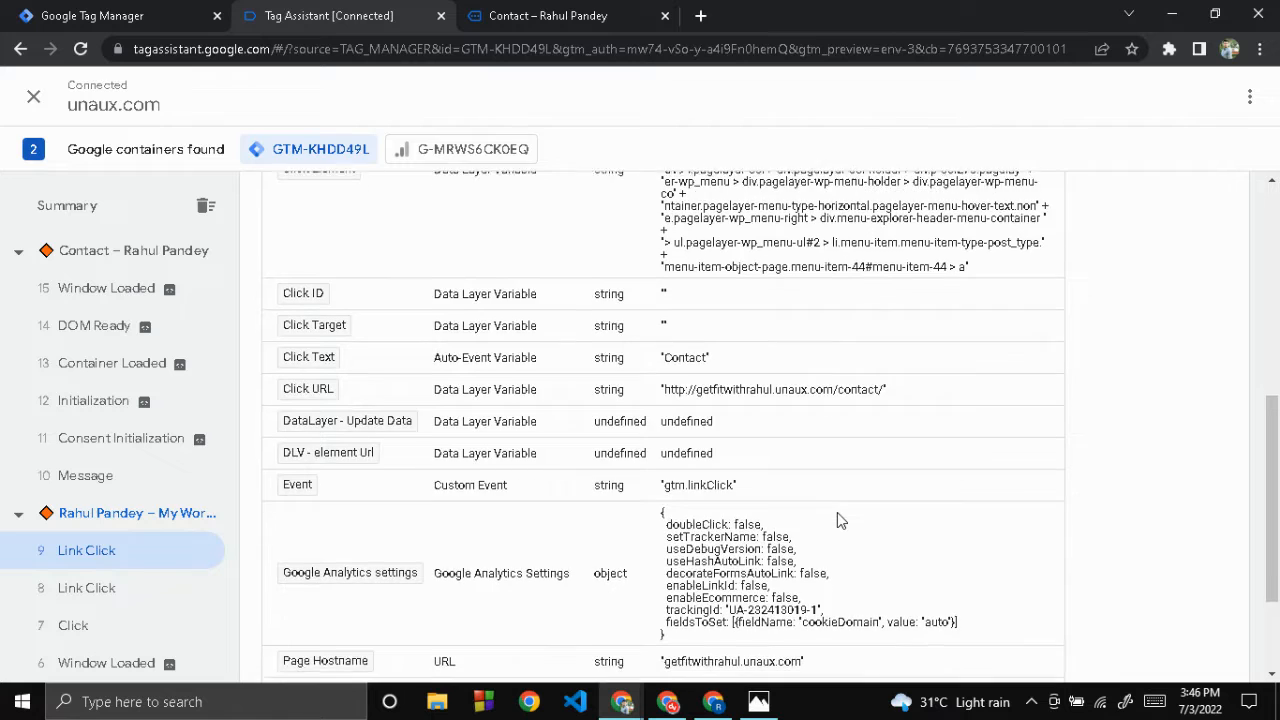
scroll(837, 512, "down", 2)
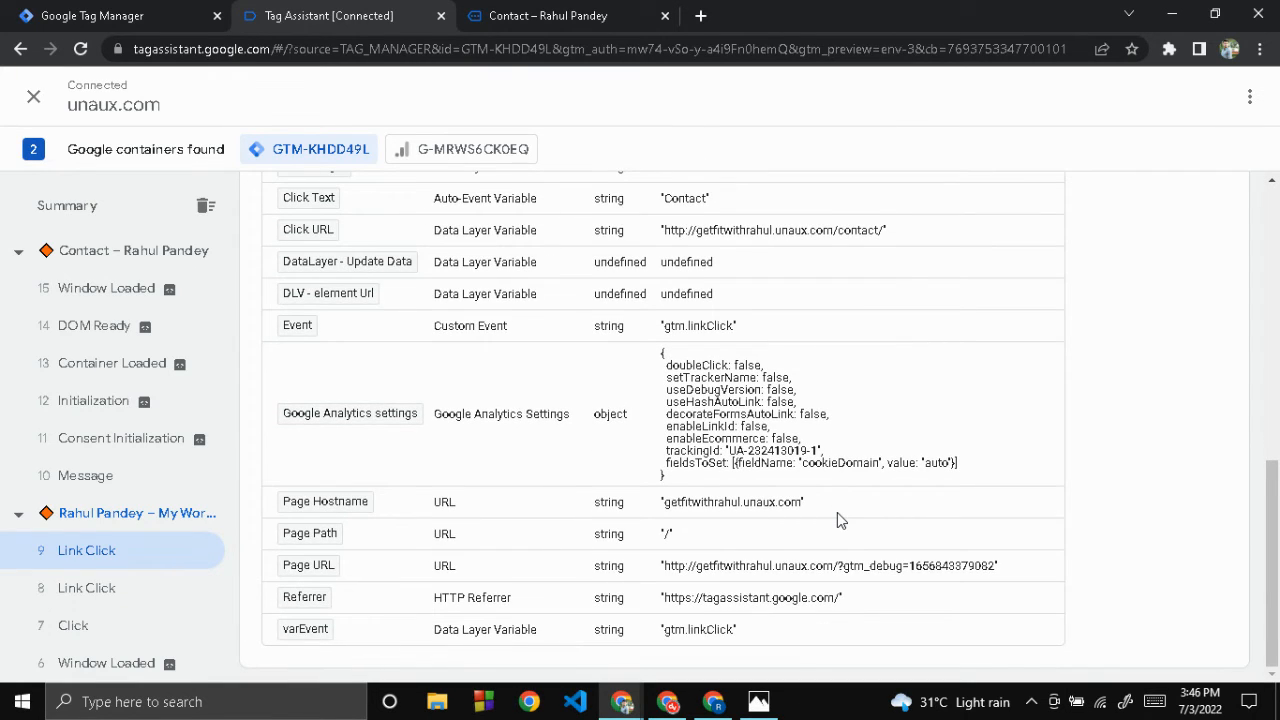
scroll(837, 512, "up", 2)
scroll(837, 512, "up", 1)
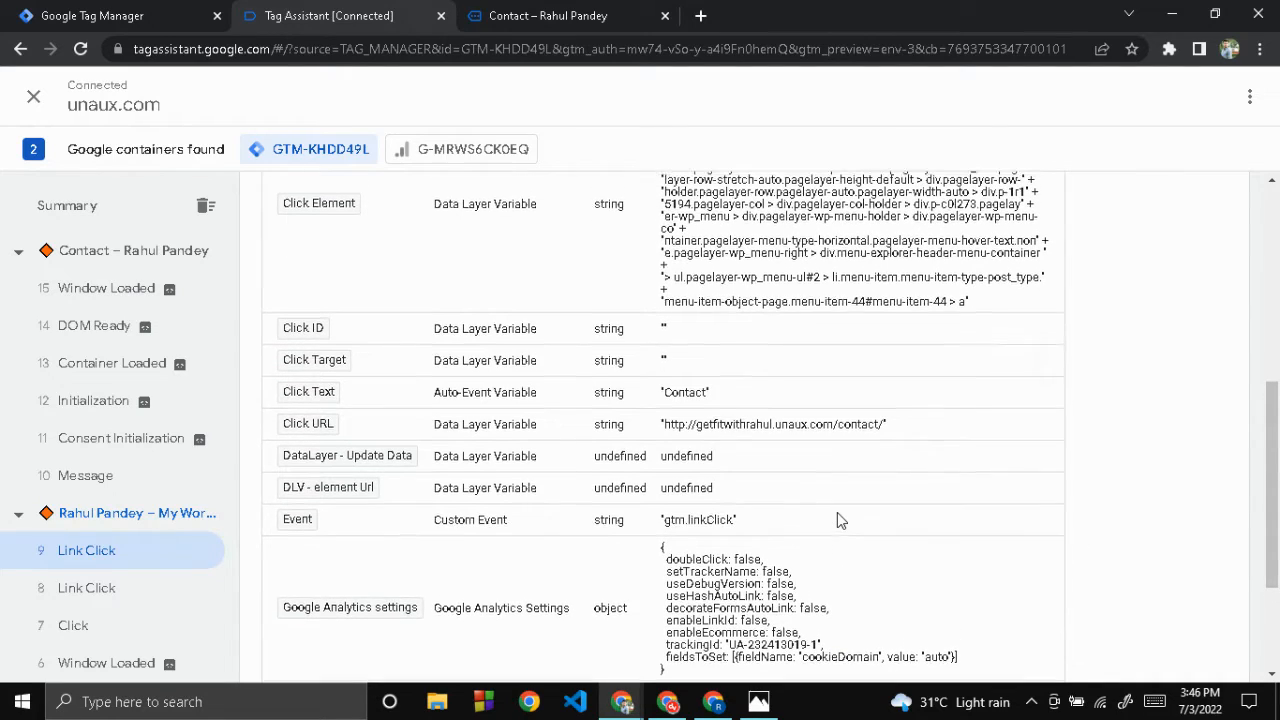
scroll(838, 514, "up", 1)
scroll(837, 512, "up", 1)
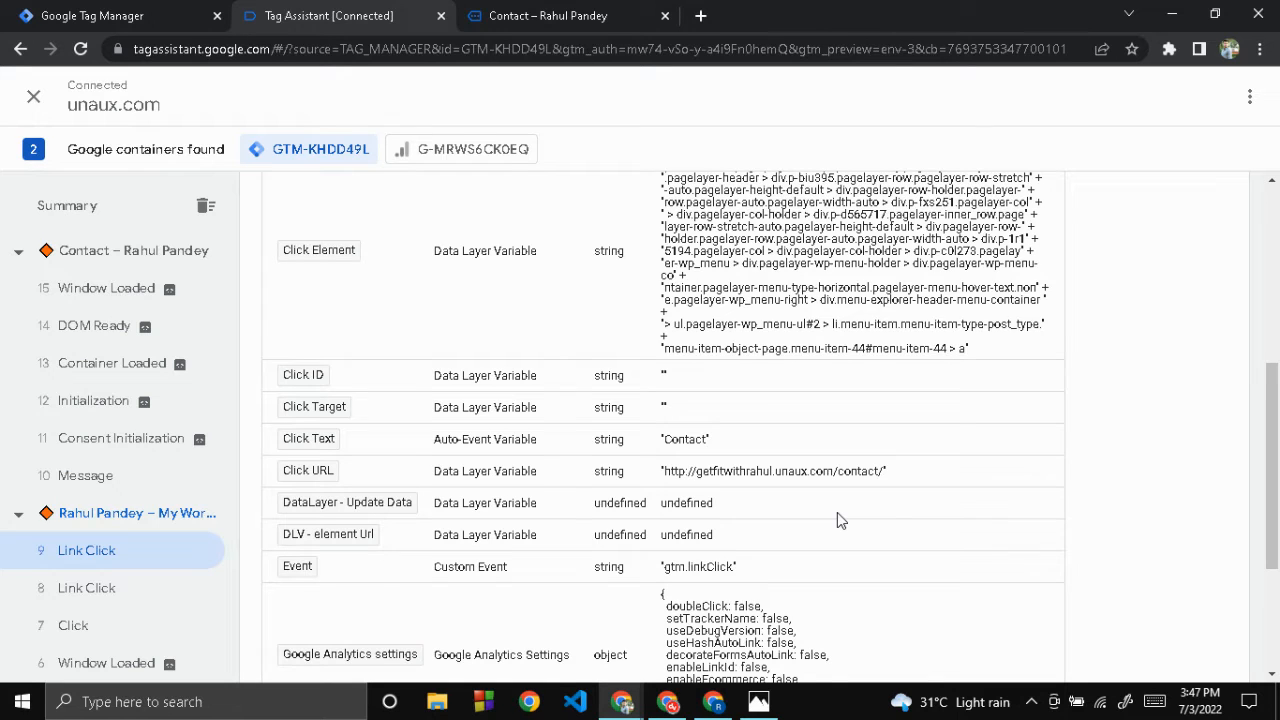
scroll(837, 512, "up", 1)
left_click_drag(720, 555, 303, 558)
left_click(866, 466)
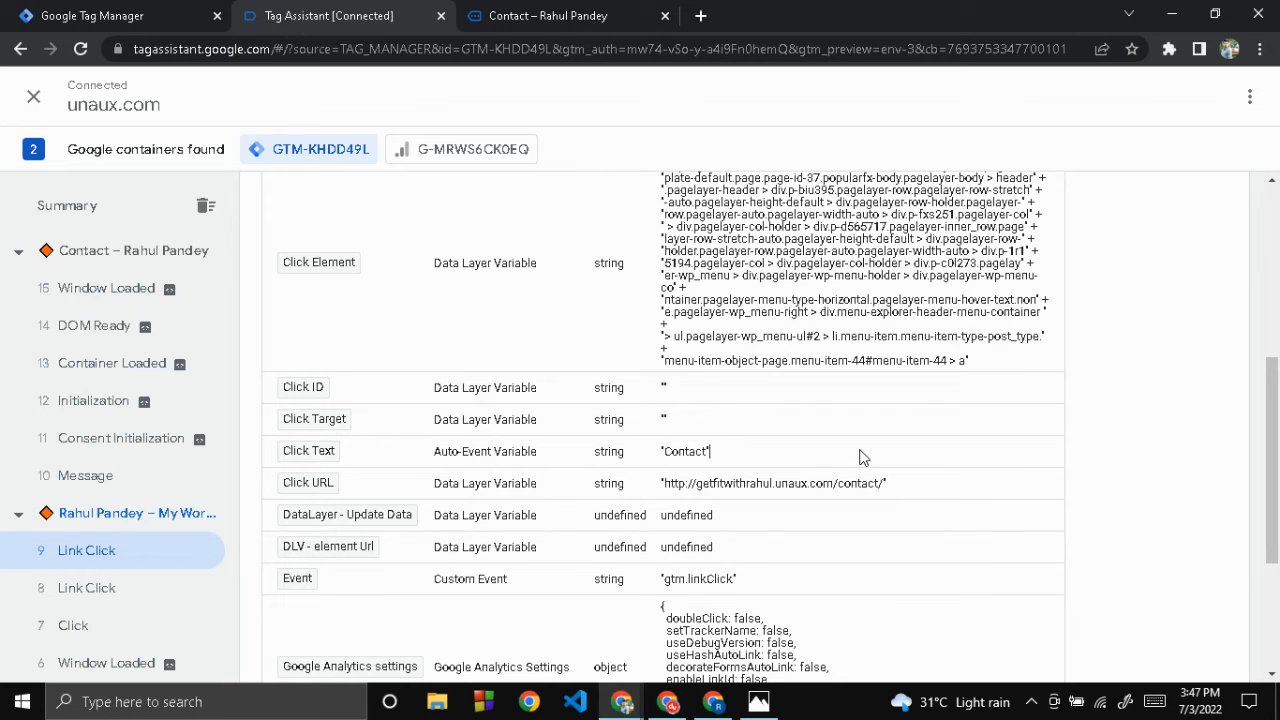
Step: Reopen the Link Click event's data layer values and copy the pagePostType key name
left_click(561, 12)
left_click(357, 8)
scroll(527, 315, "up", 5)
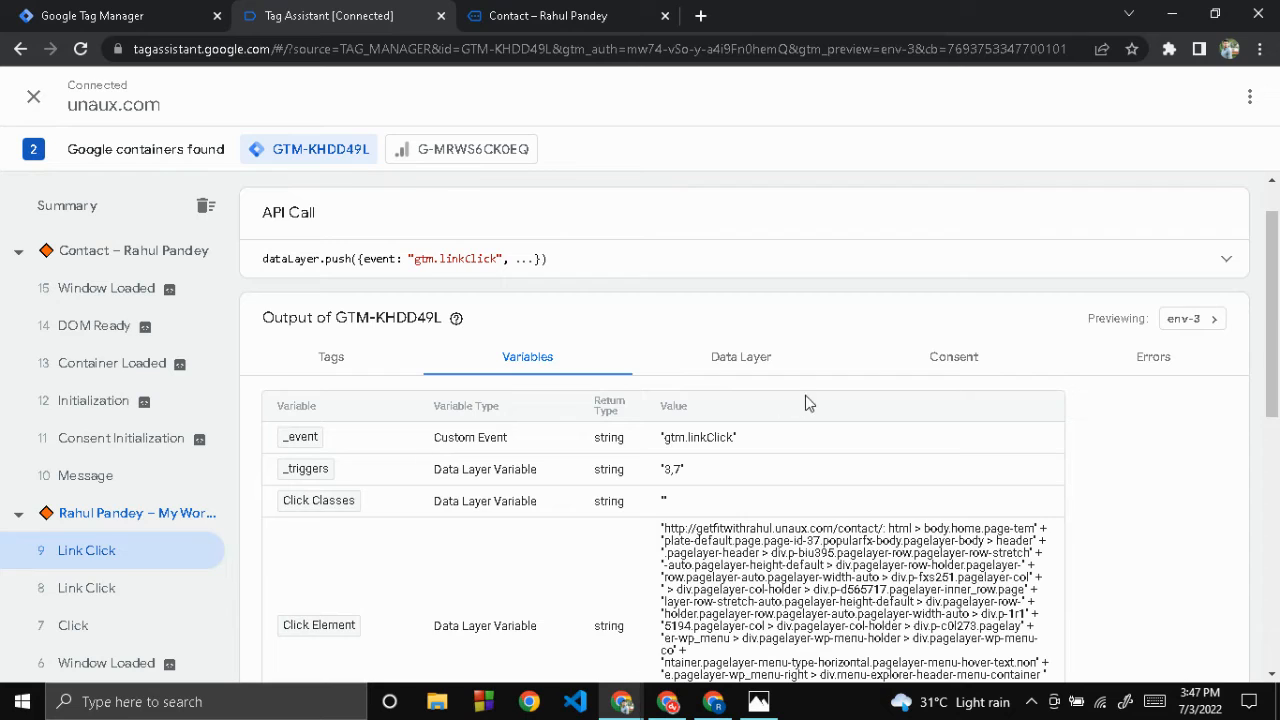
left_click(766, 360)
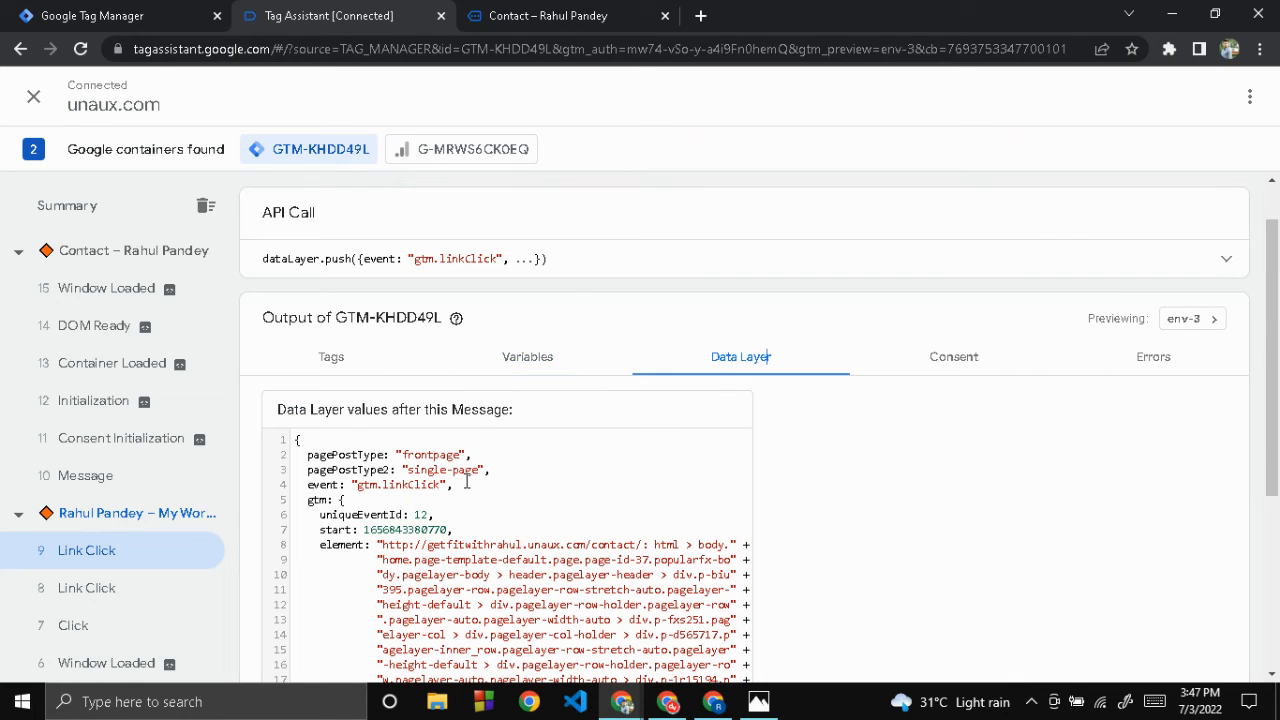
left_click_drag(386, 454, 314, 458)
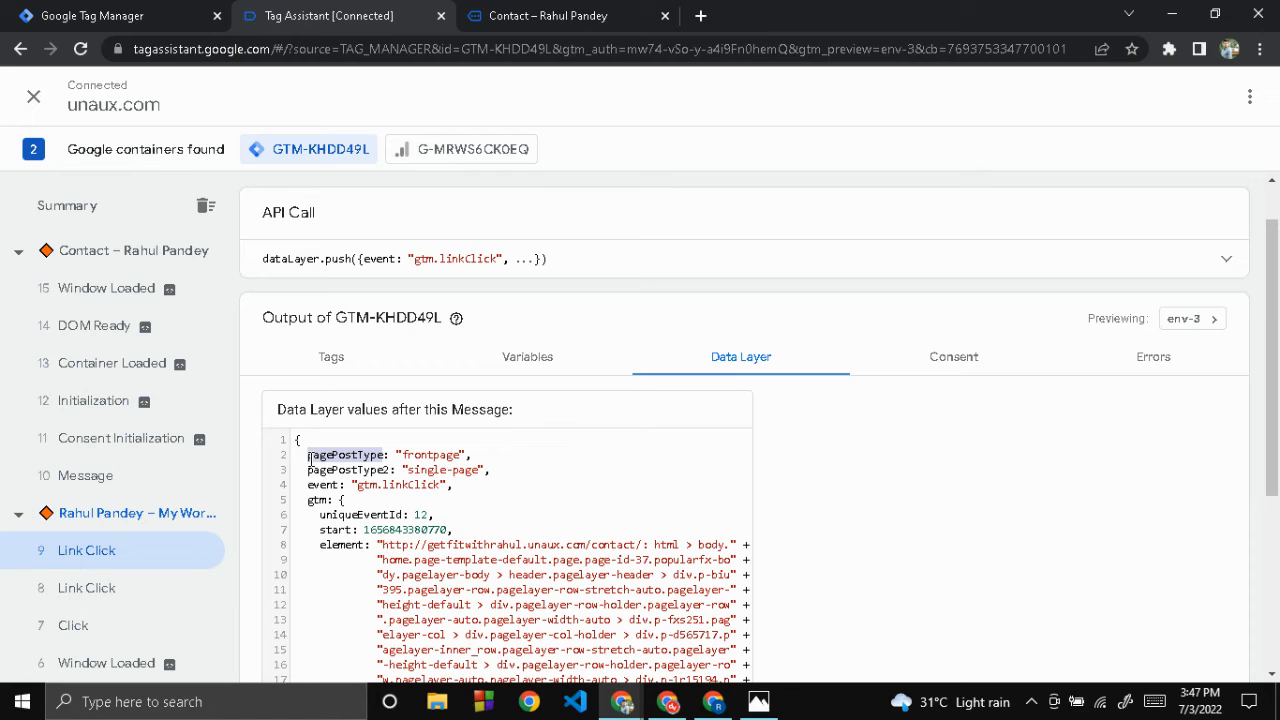
Step: Return to Tag Manager and open the user-defined variable DLV - element Url
left_click(113, 11)
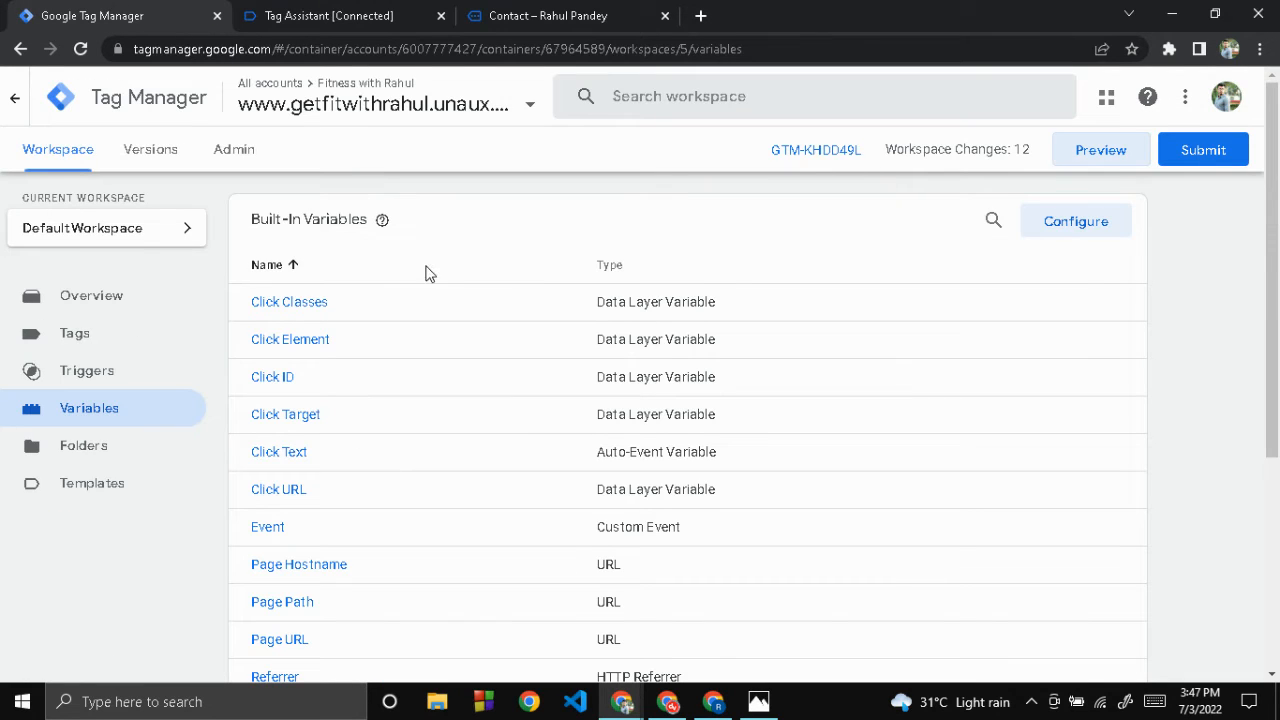
scroll(422, 231, "down", 4)
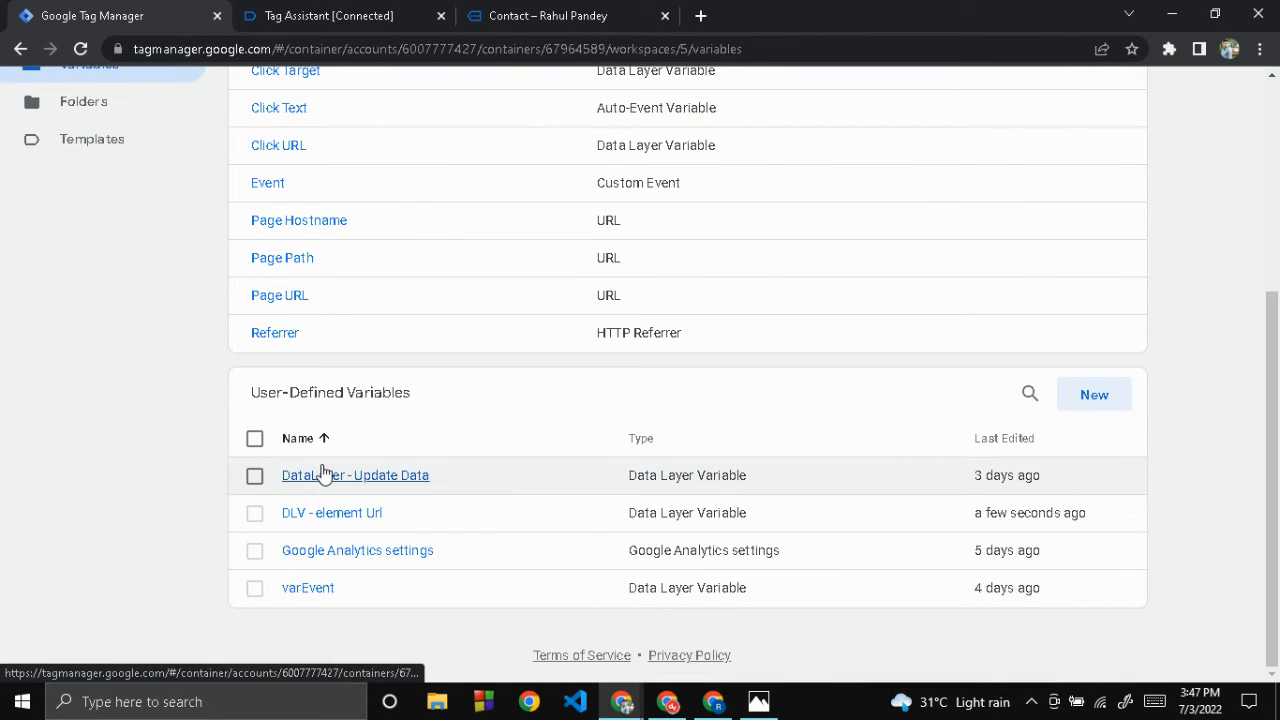
left_click(330, 514)
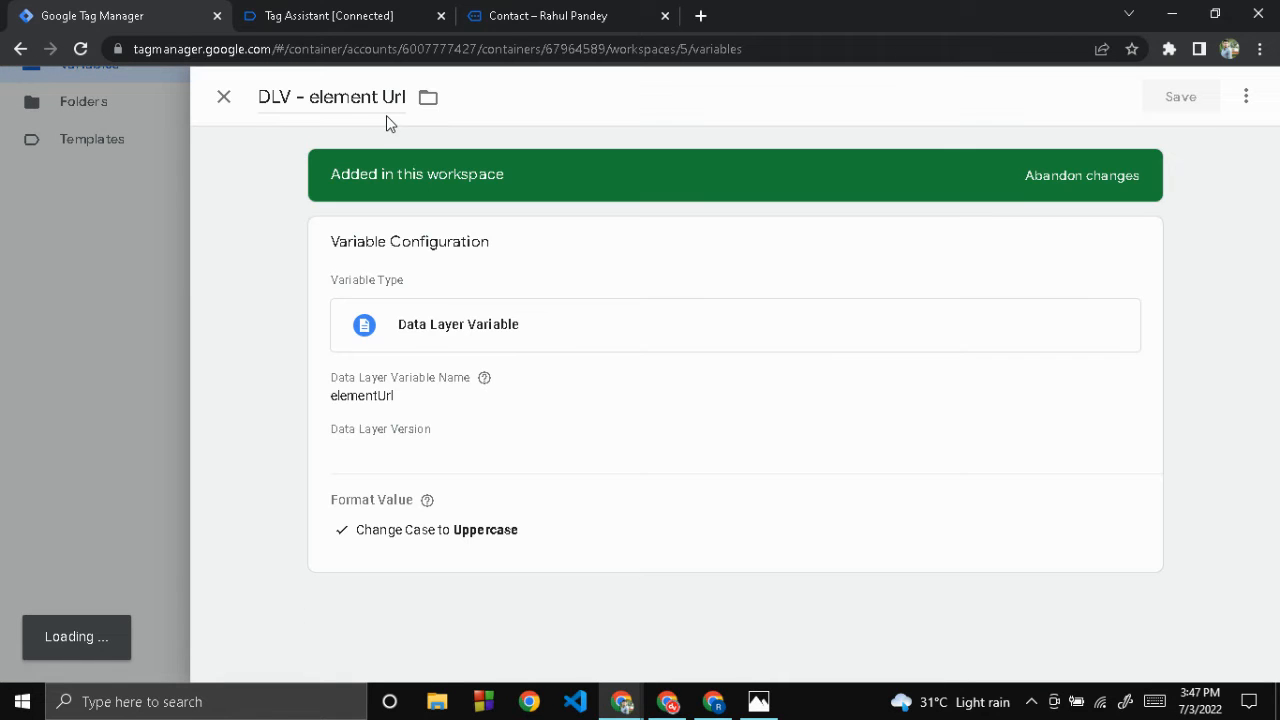
Step: Replace "element Url" in the variable's title with pagePostType
left_click(408, 100)
double_click(391, 97)
key("Right")
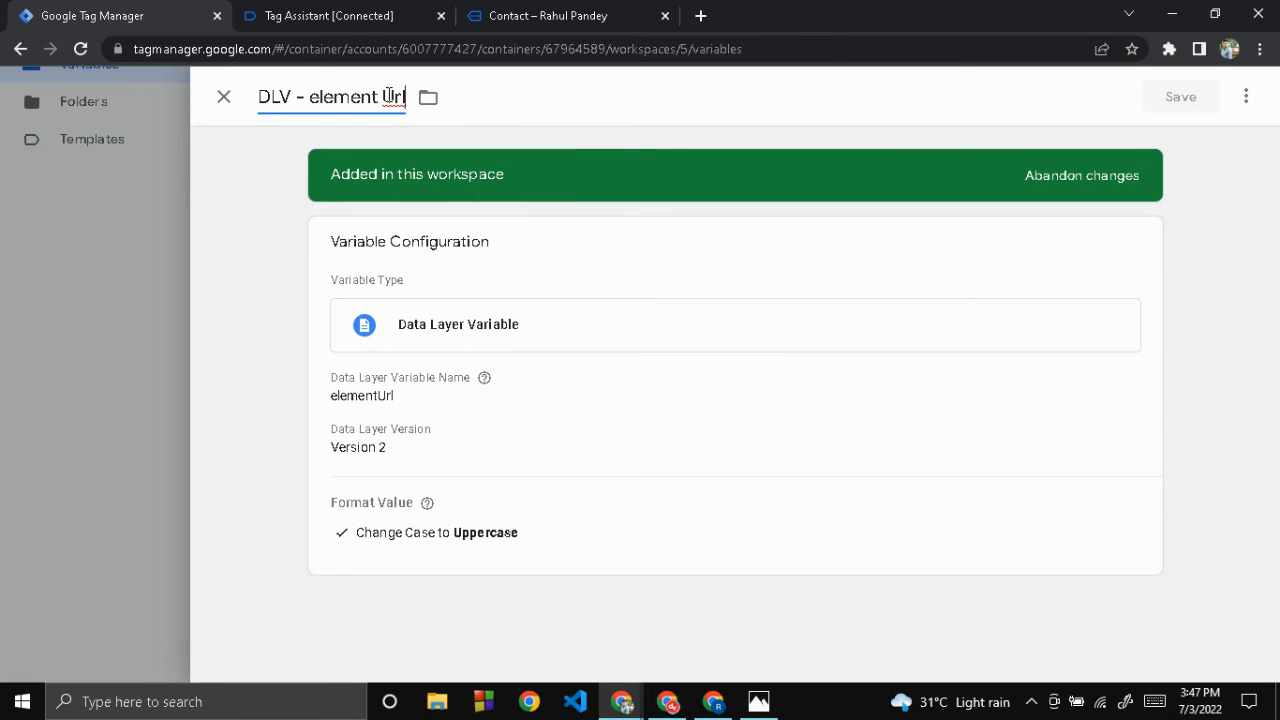
key("shift+Left")
key("shift+Left")
key("shift+Left")
key("shift+Left")
key("shift+Left")
key("shift+Left")
key("shift+Left")
key("shift+Left")
key("shift+Left")
key("shift+Left")
key("shift+Left")
type("pagePostType")
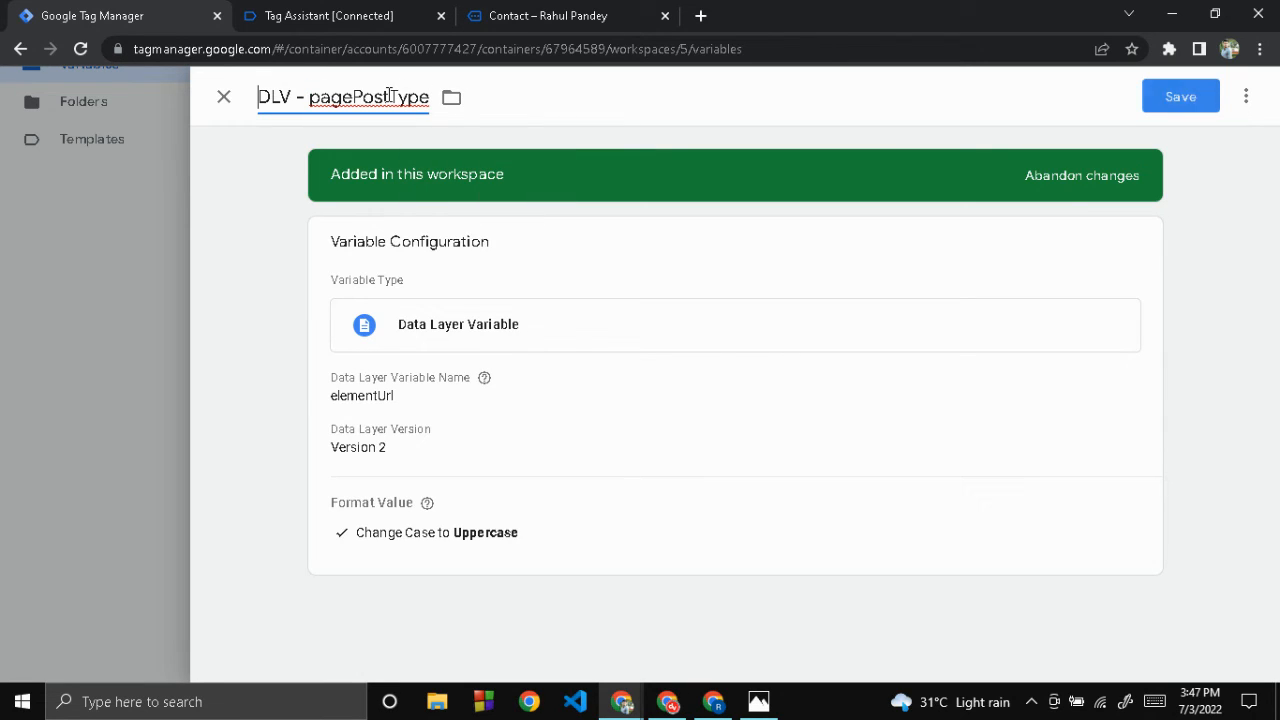
Step: Rename the variable as "DLV - category" and set its Data Layer Variable Name to pagePostType
double_click(390, 95)
type("category")
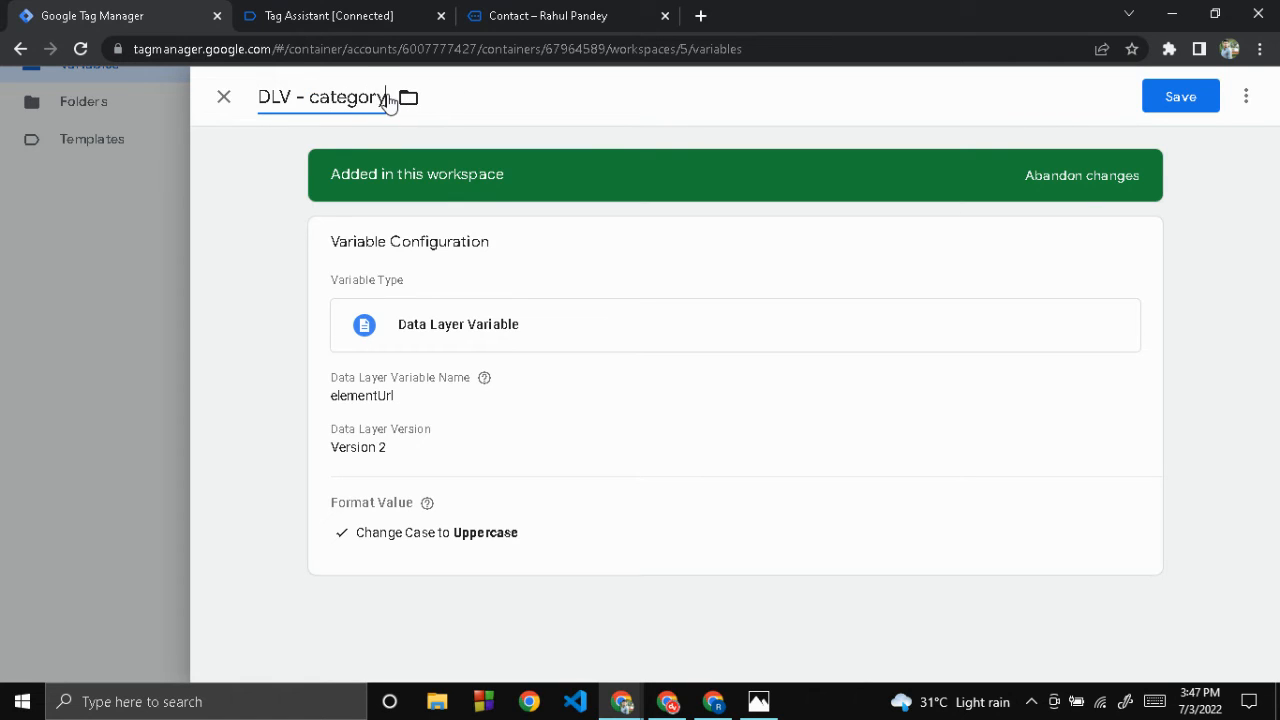
left_click(449, 432)
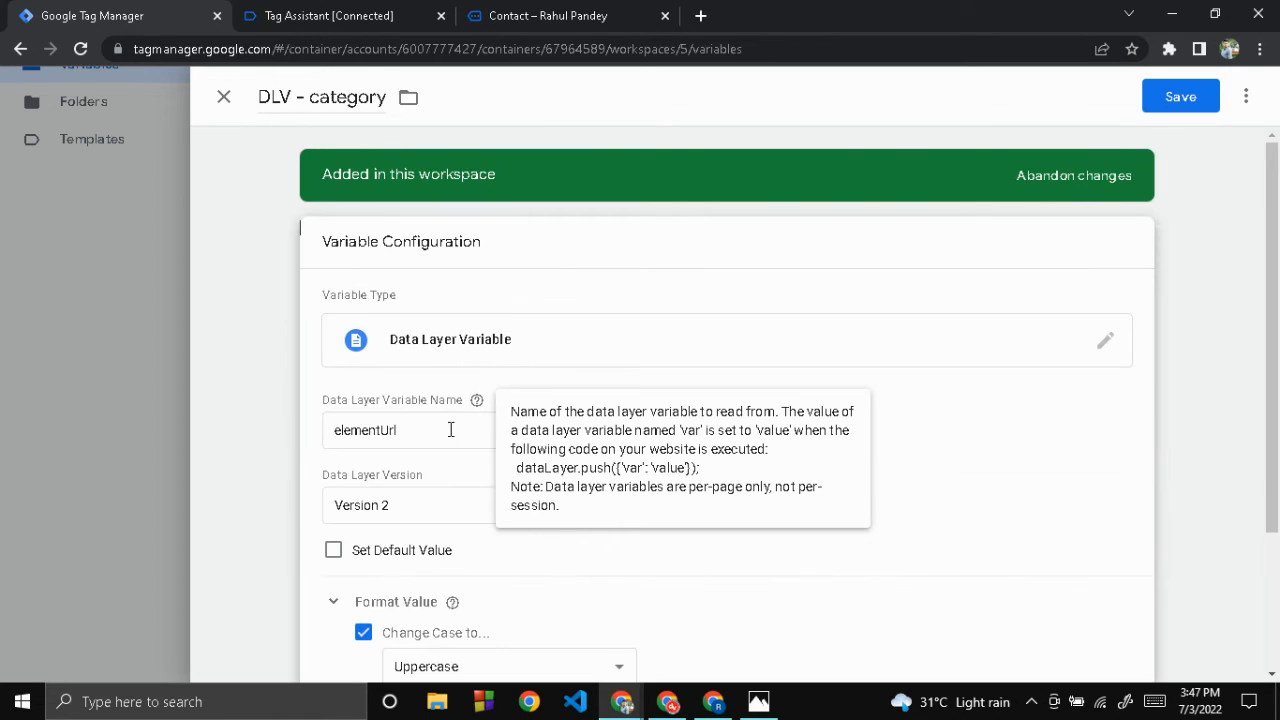
left_click(415, 428)
key("ctrl+a")
type("pagePostType")
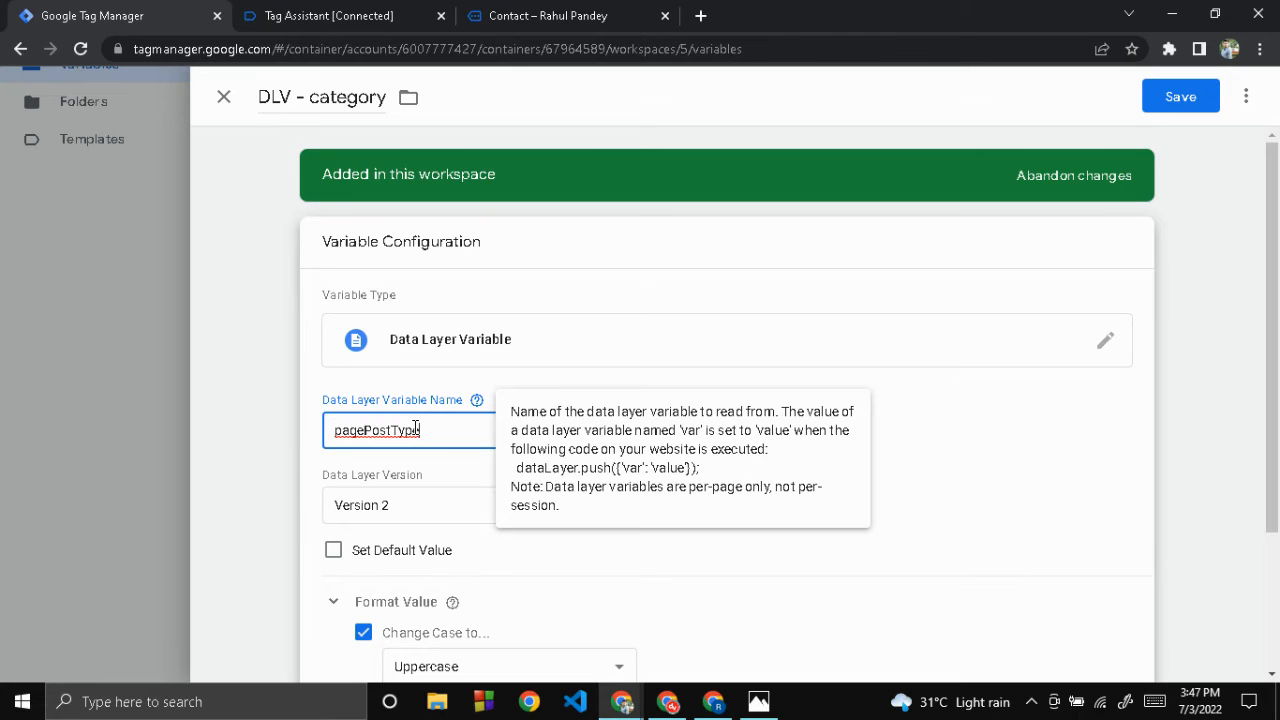
Step: Check the format options of the DLV - category variable and save it
scroll(814, 449, "down", 2)
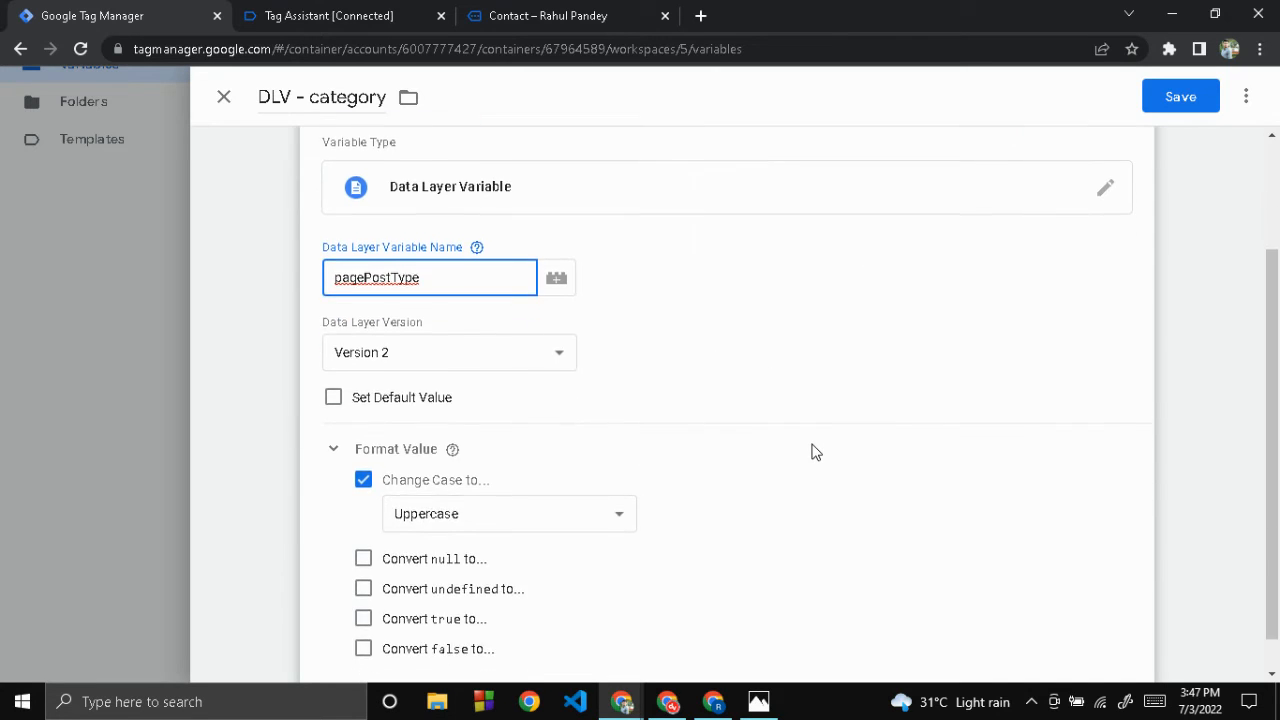
scroll(814, 449, "up", 2)
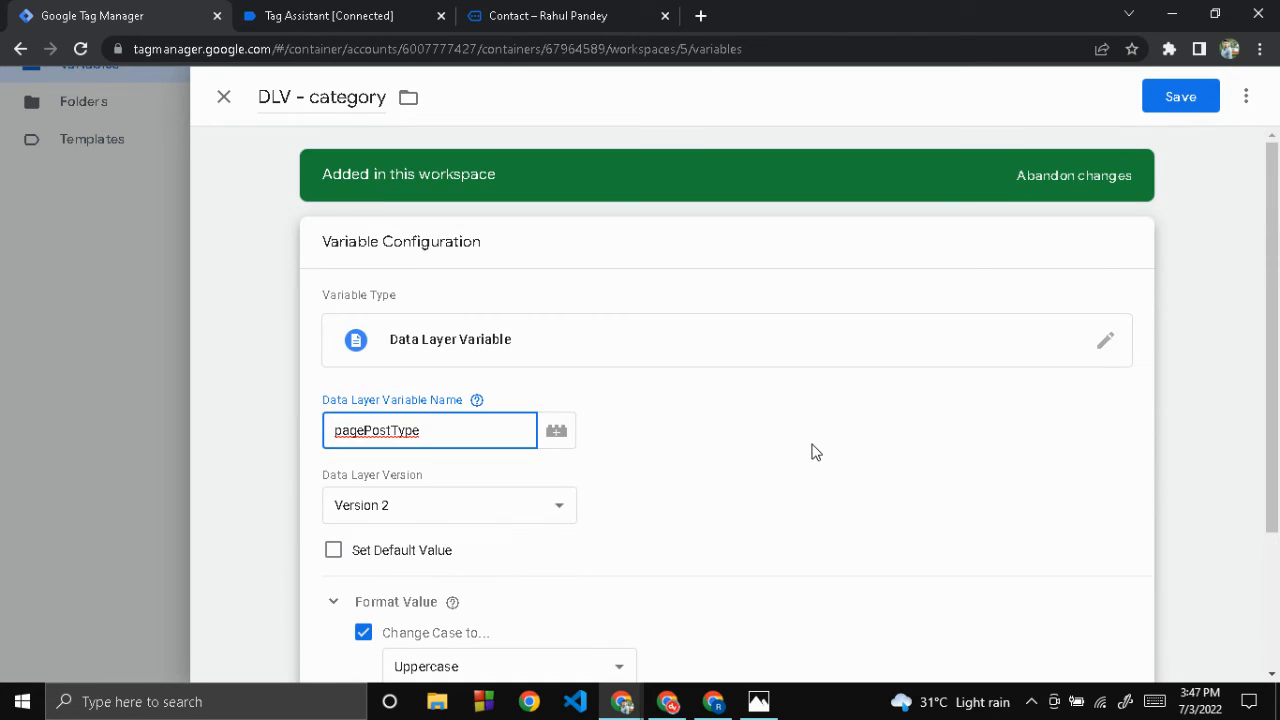
left_click(1180, 97)
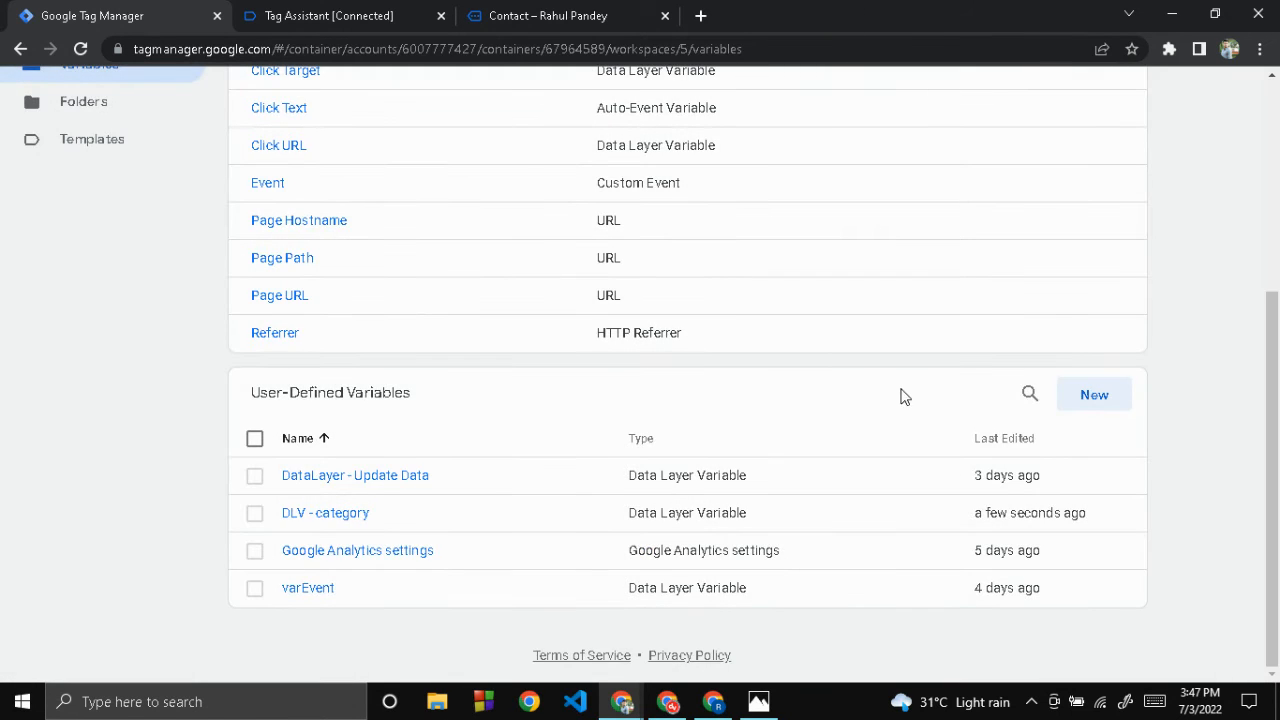
Step: Relaunch Preview with the edited variable and continue into the newly connected Tag Assistant session
scroll(900, 380, "up", 5)
left_click(1097, 152)
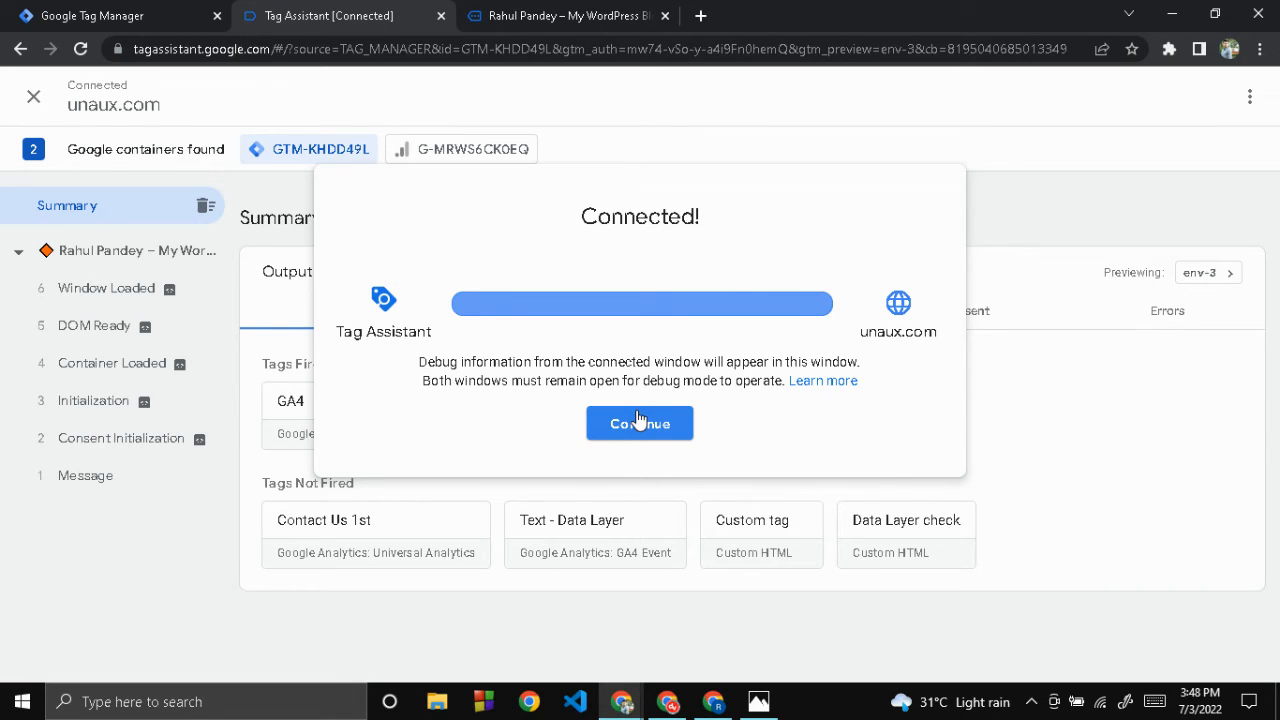
left_click(638, 420)
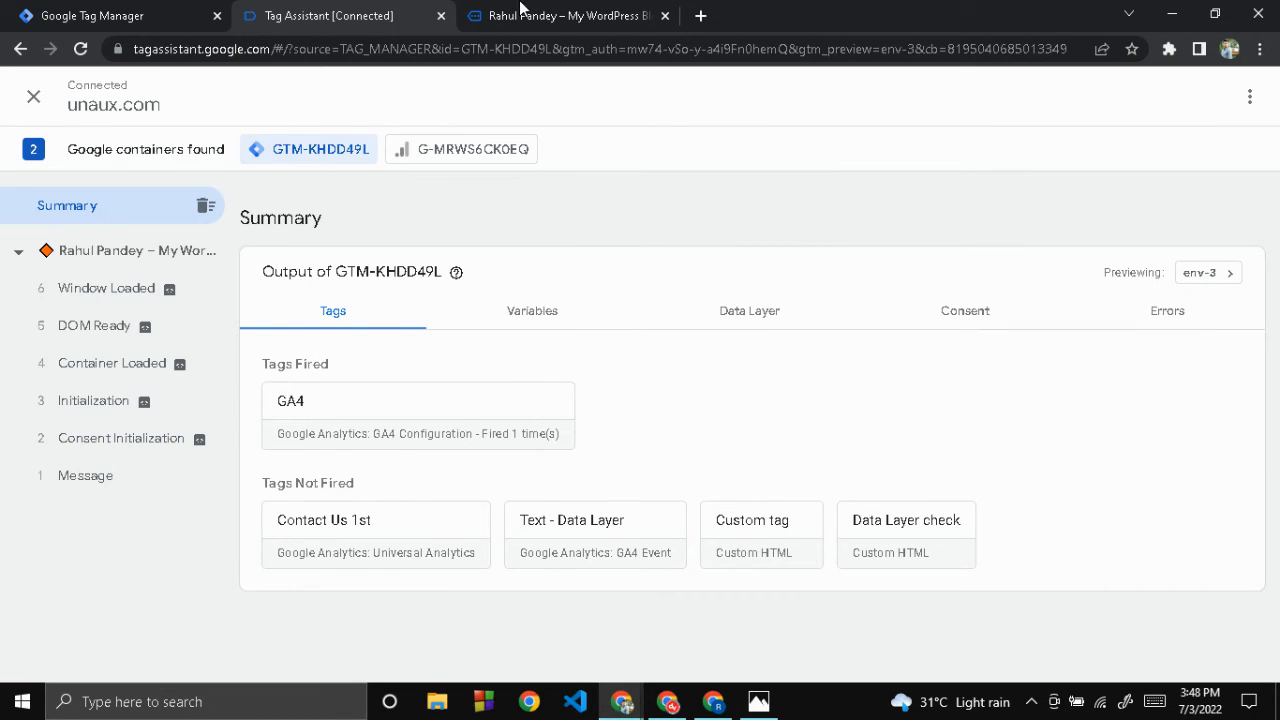
Step: Open the Contact page of the previewed site and return to Tag Assistant to view the Data Layer summary
left_click(540, 15)
left_click(724, 198)
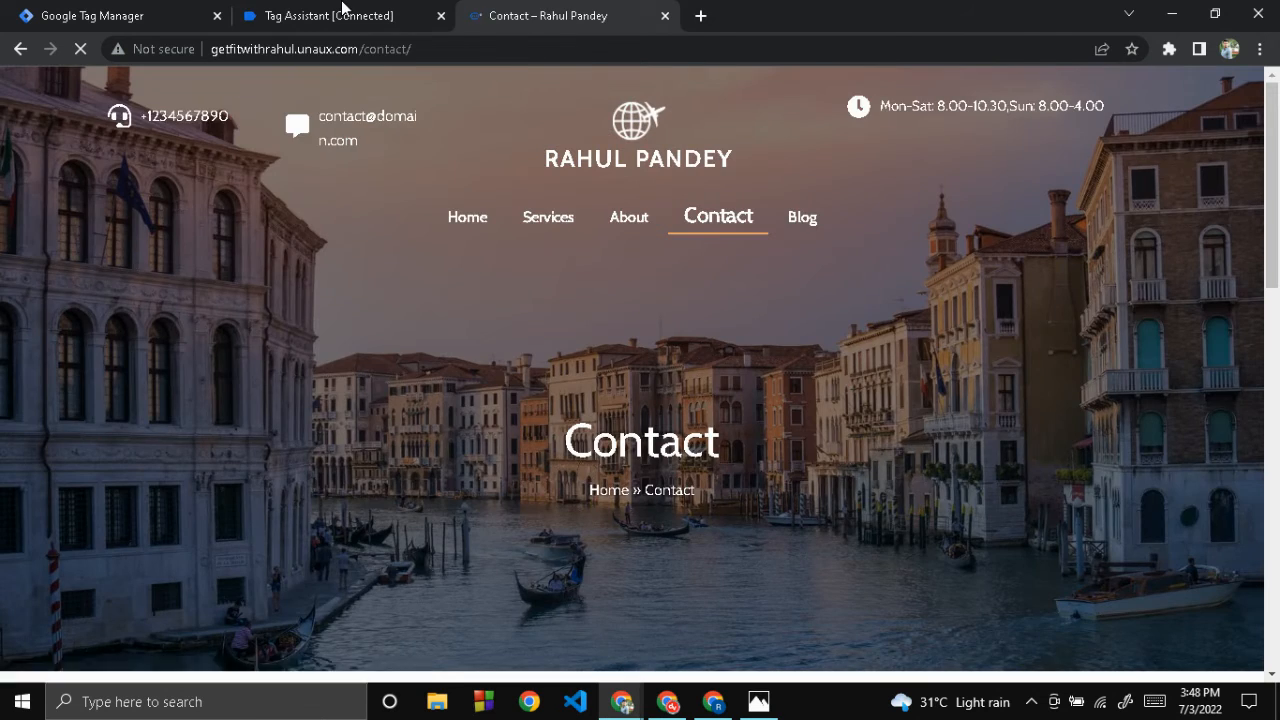
left_click(348, 10)
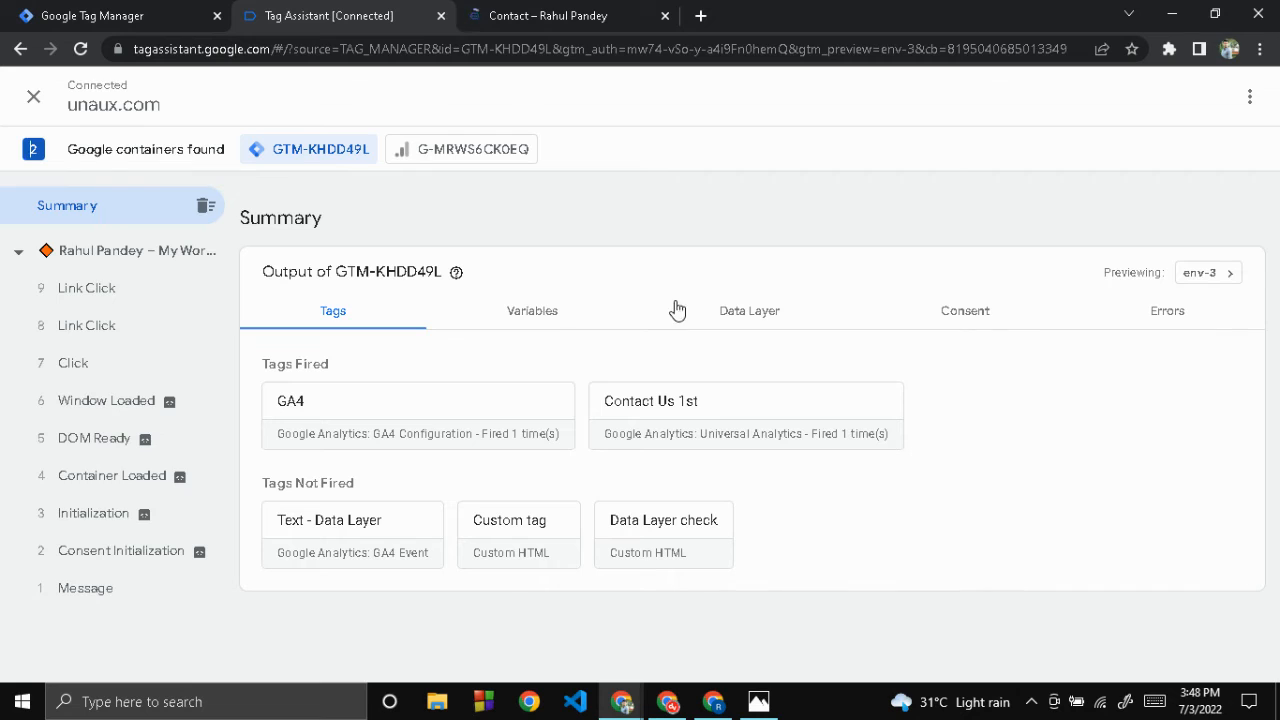
left_click(781, 320)
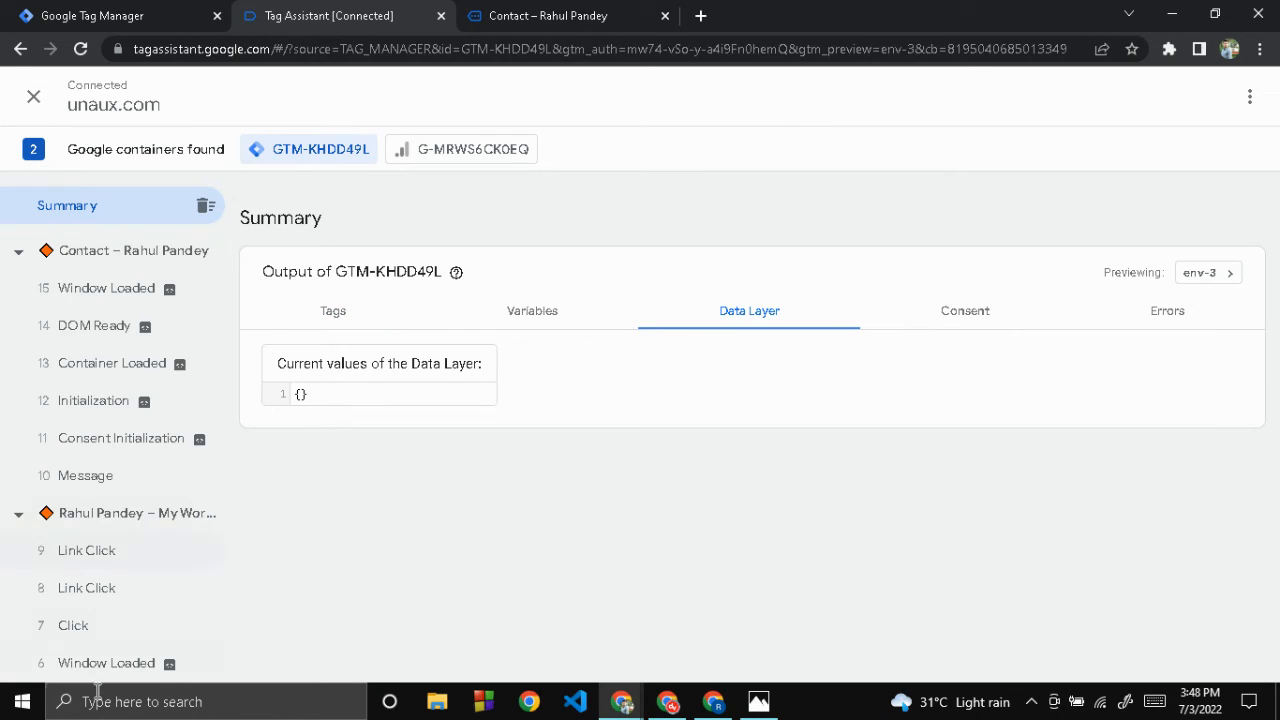
Step: Check the DLV - category value among the variables of the home page's Consent Initialization event
scroll(120, 578, "down", 1)
scroll(120, 578, "down", 3)
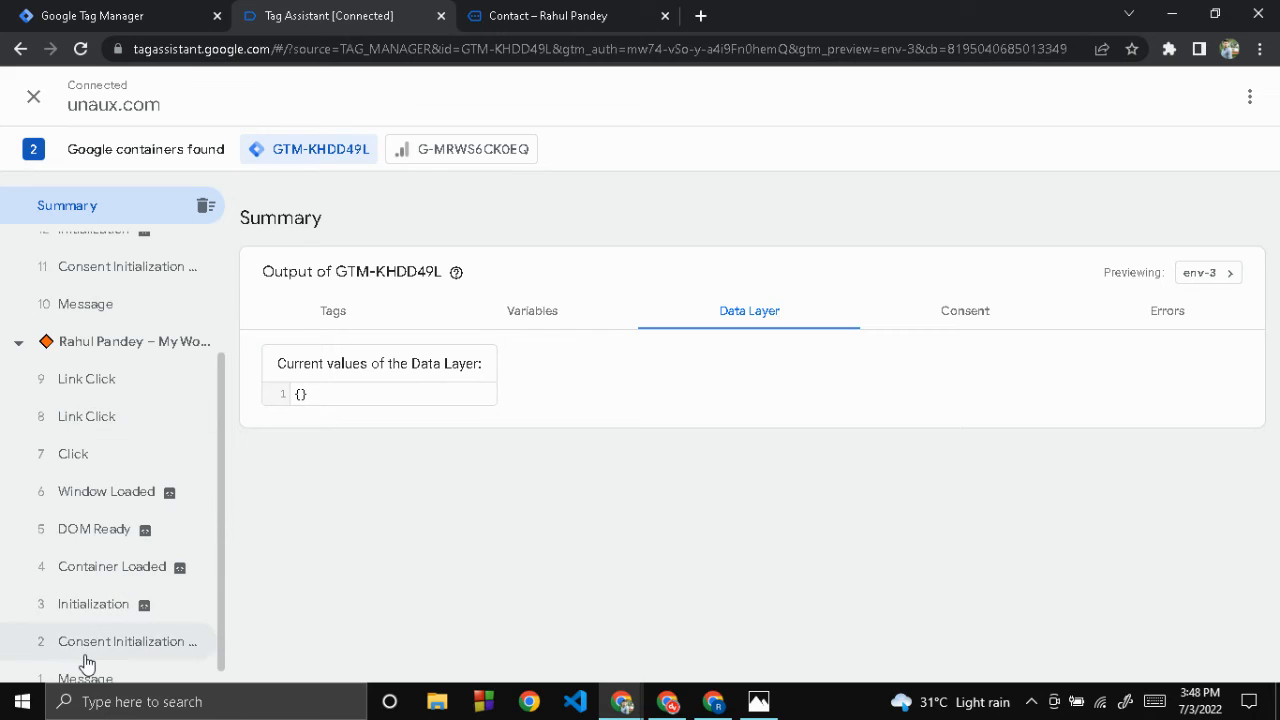
left_click(88, 648)
left_click(506, 420)
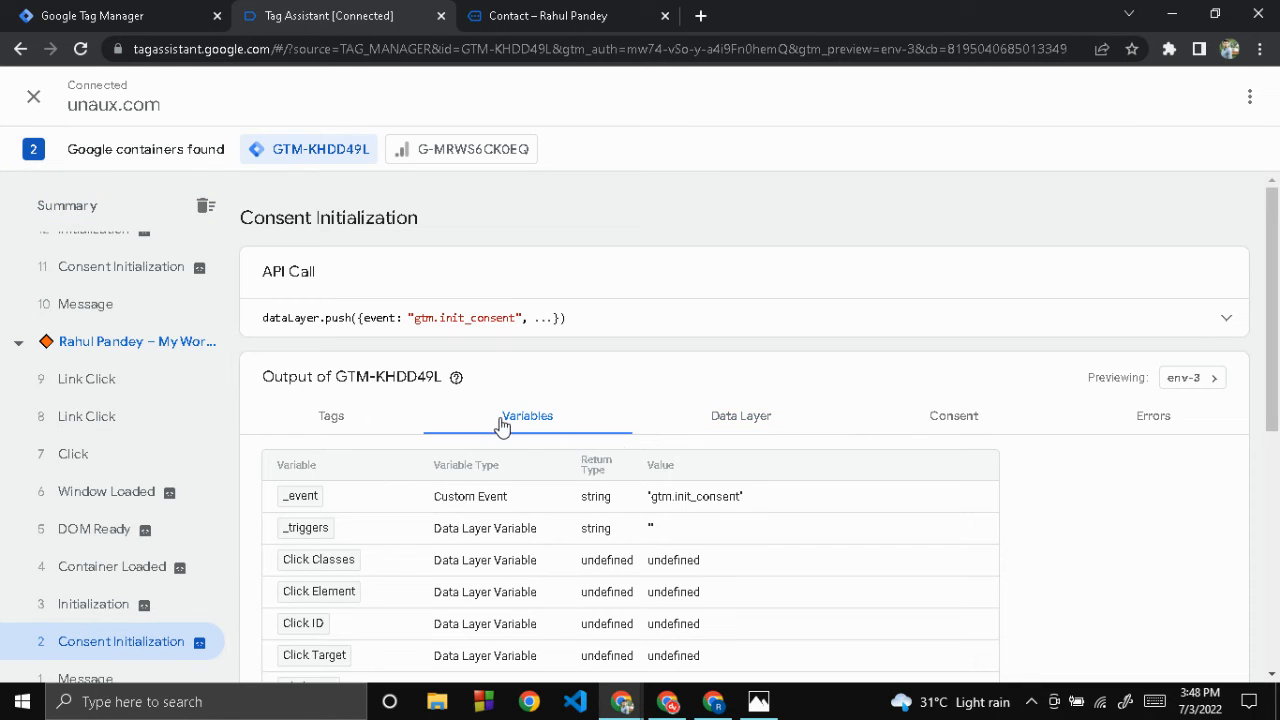
scroll(640, 455, "down", 2)
scroll(640, 455, "down", 2)
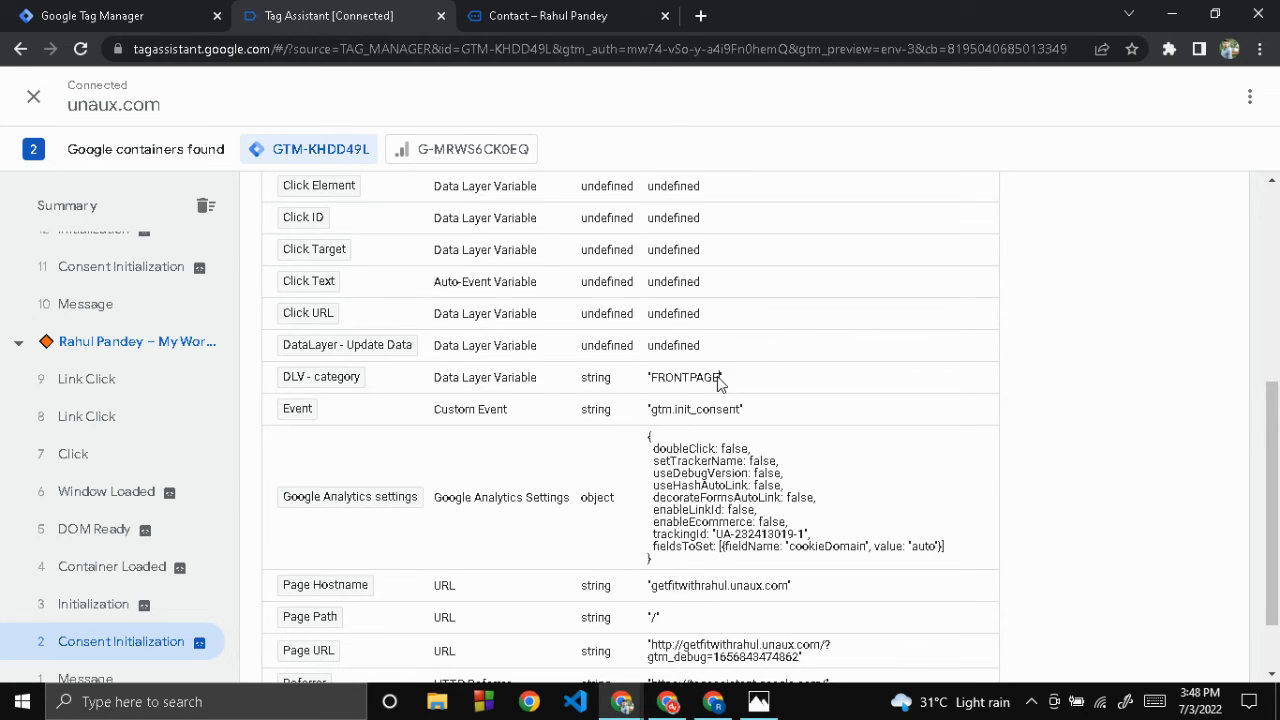
left_click_drag(718, 381, 657, 388)
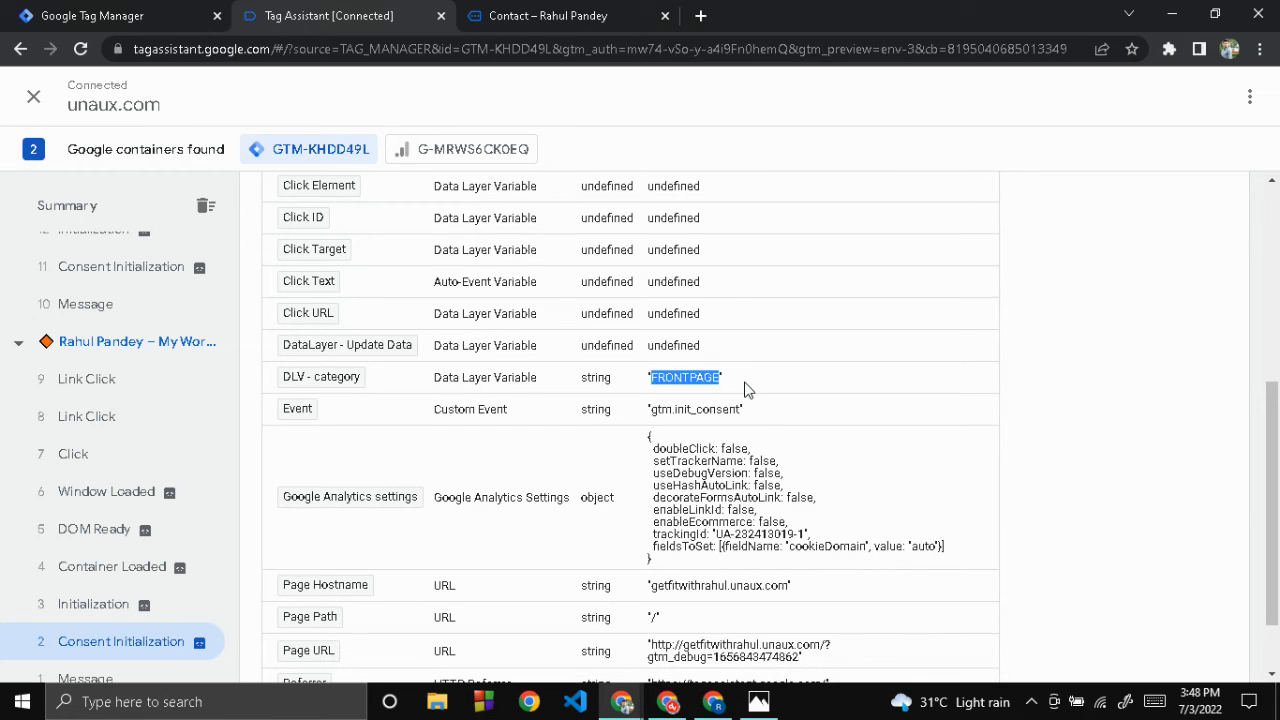
scroll(745, 390, "down", 2)
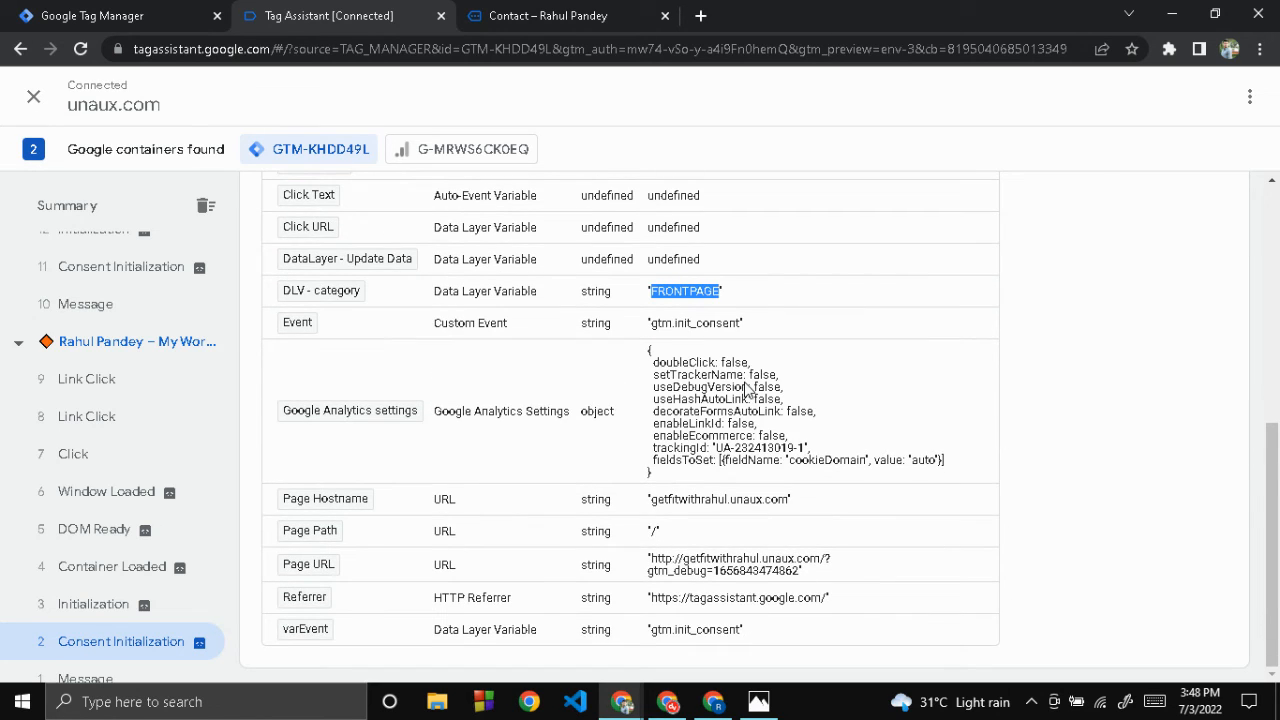
scroll(745, 390, "up", 5)
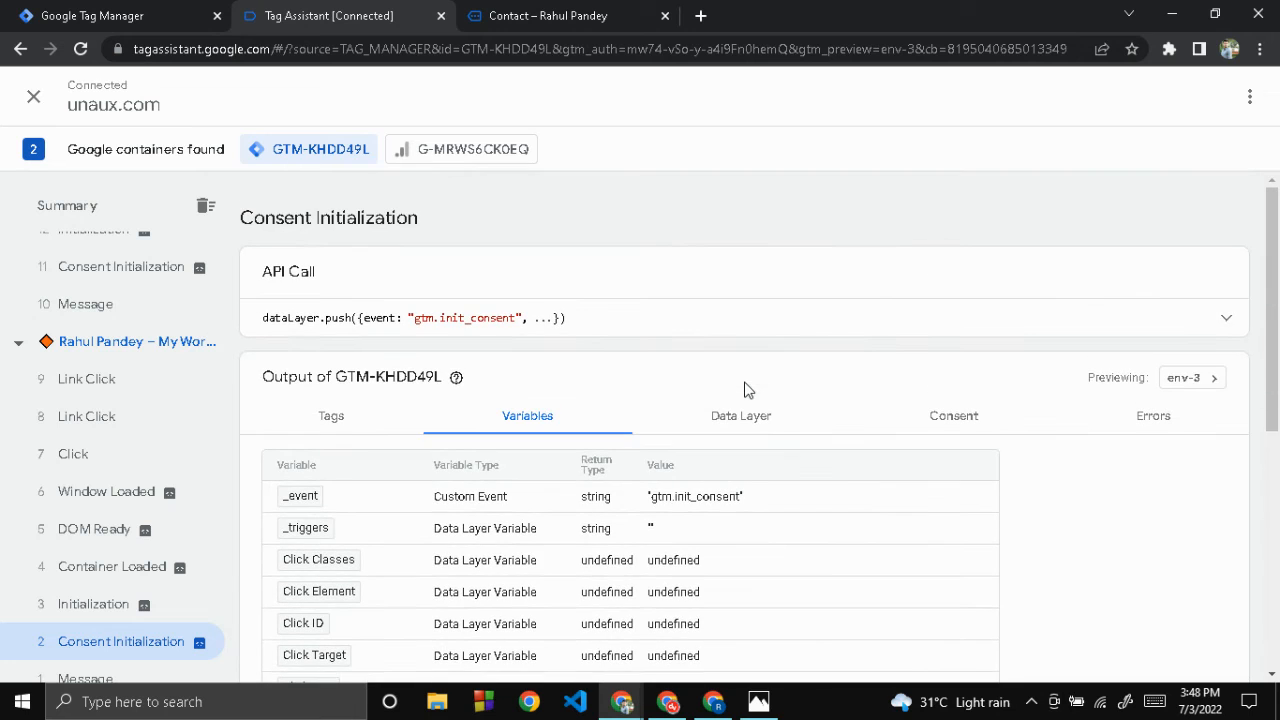
Step: Reopen the DLV - category variable in Google Tag Manager and review its Format Value case options
left_click(62, 12)
scroll(723, 334, "down", 4)
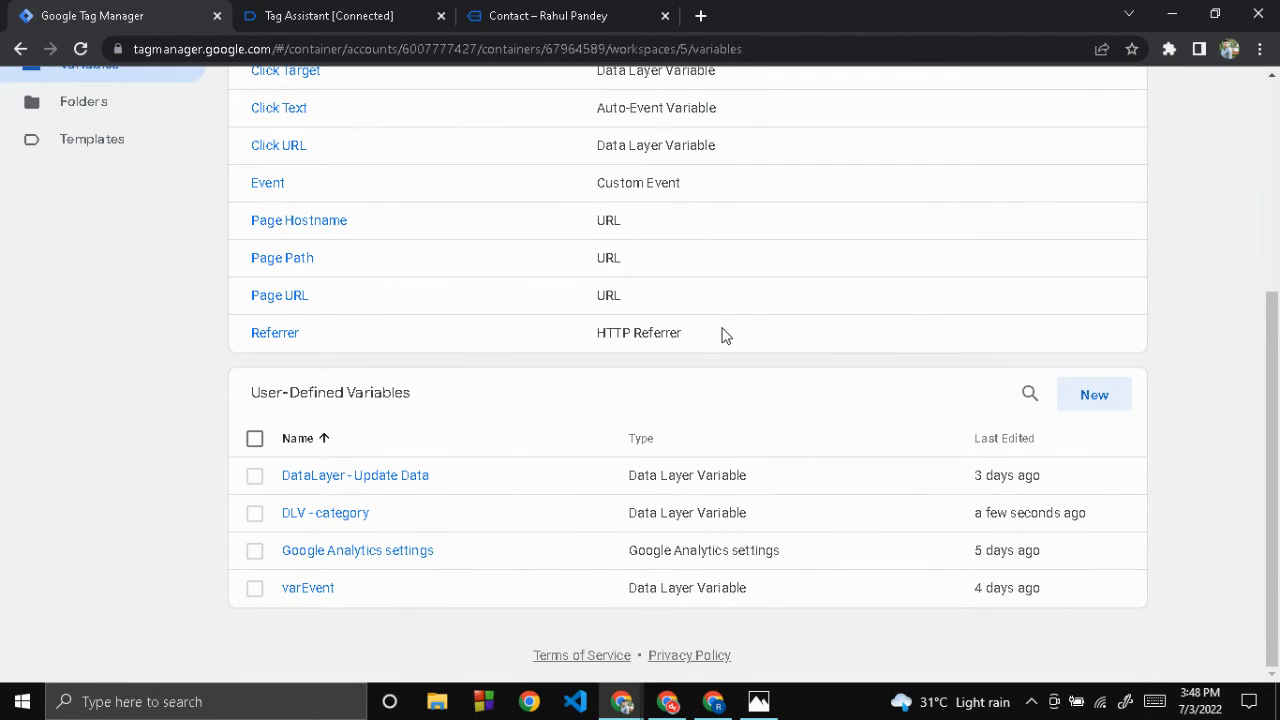
left_click(358, 520)
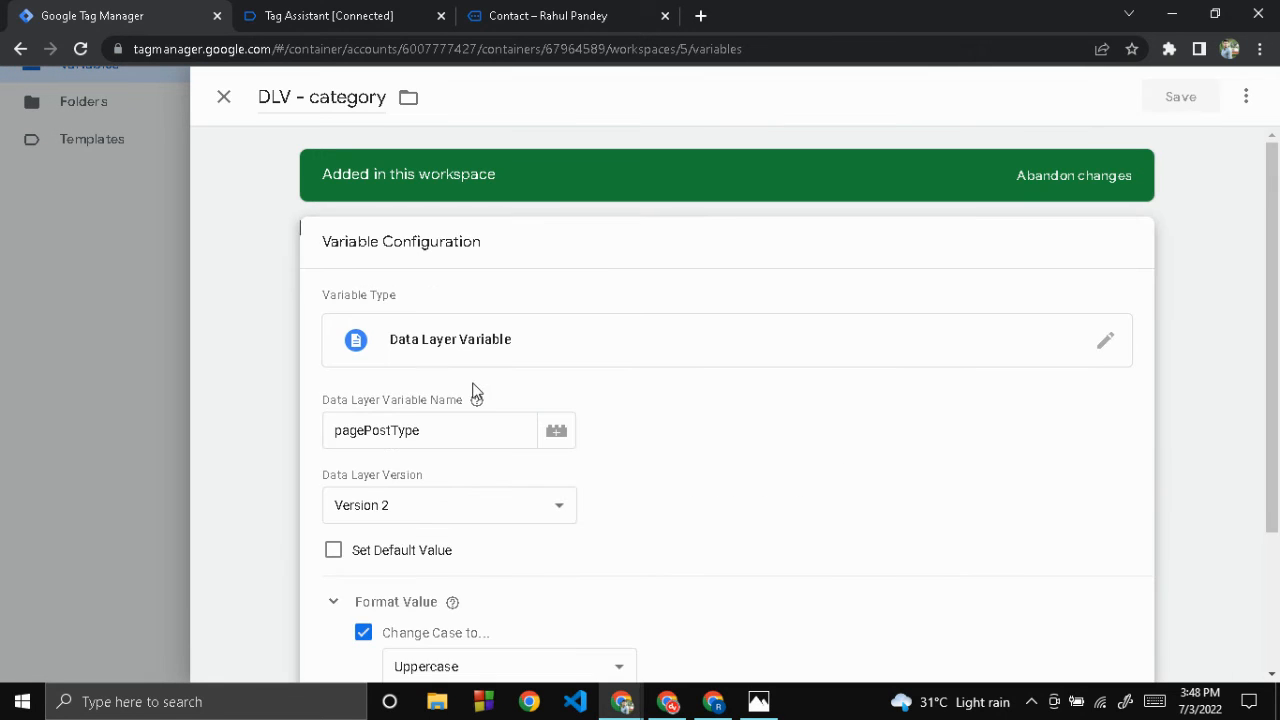
scroll(666, 429, "down", 2)
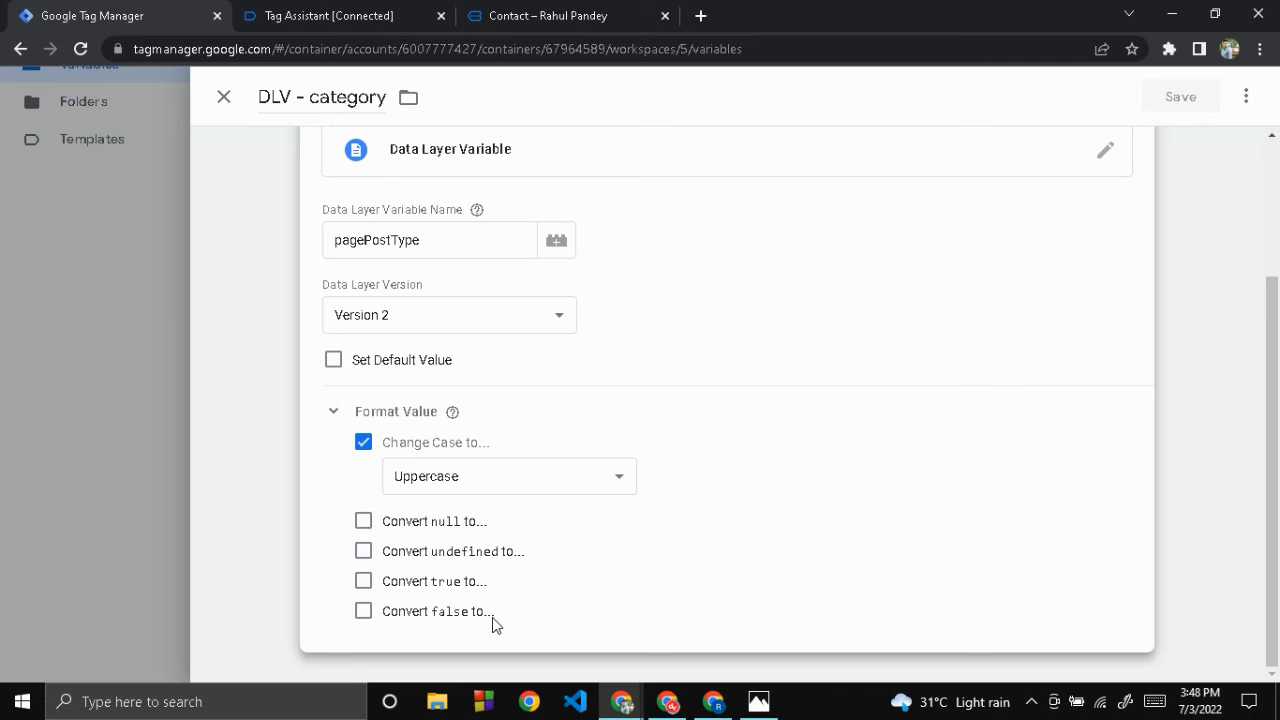
left_click(488, 486)
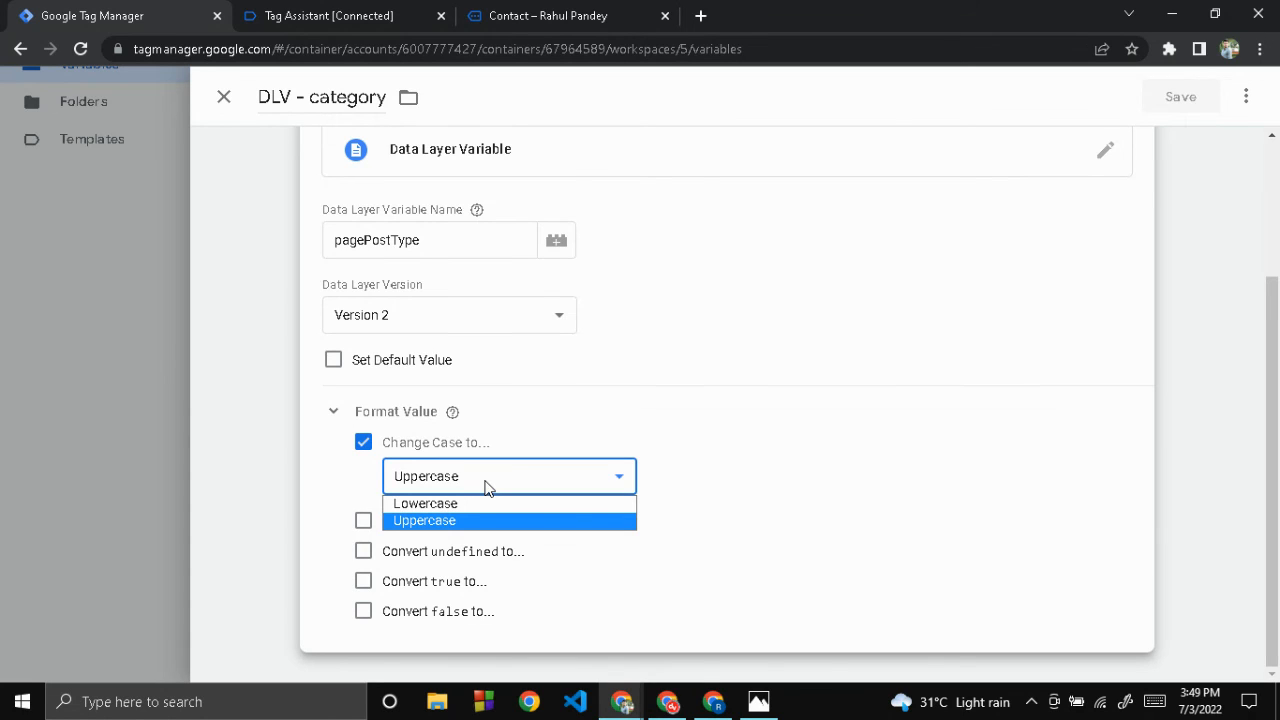
left_click(386, 375)
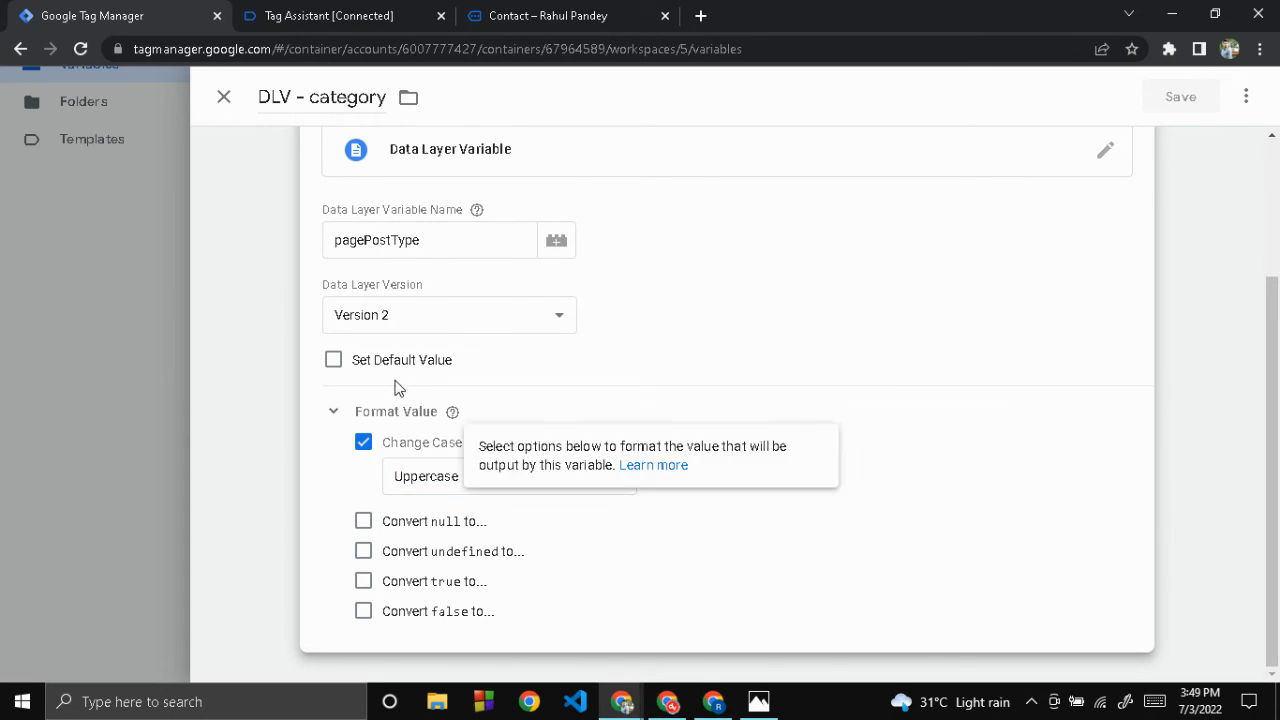
Step: Enable a default value for the DLV - category variable and set it to "no values"
left_click(332, 364)
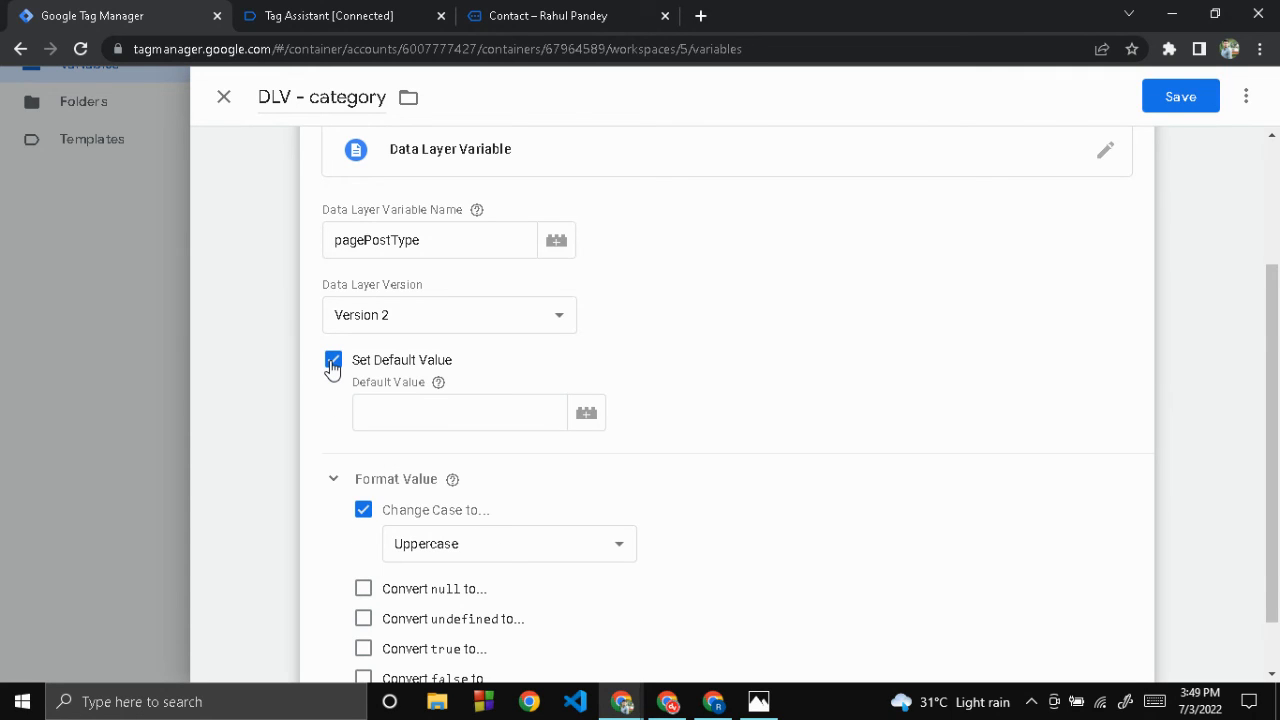
scroll(749, 476, "down", 1)
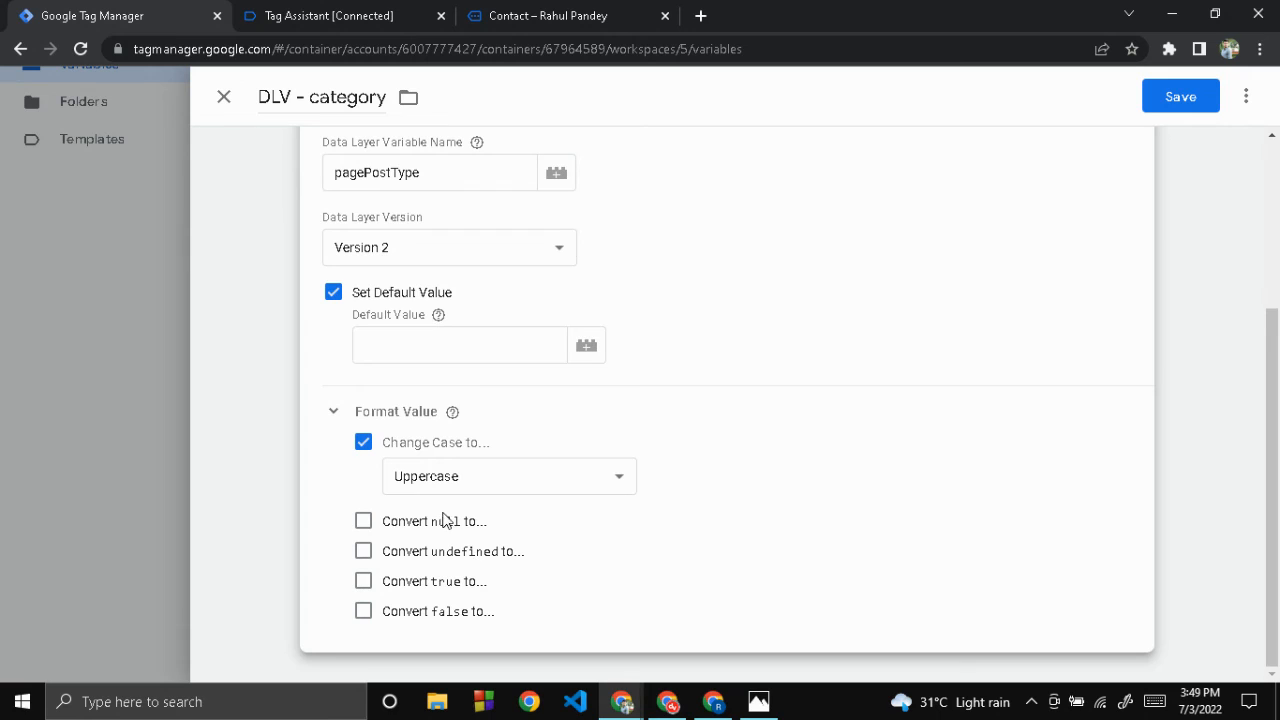
left_click(422, 330)
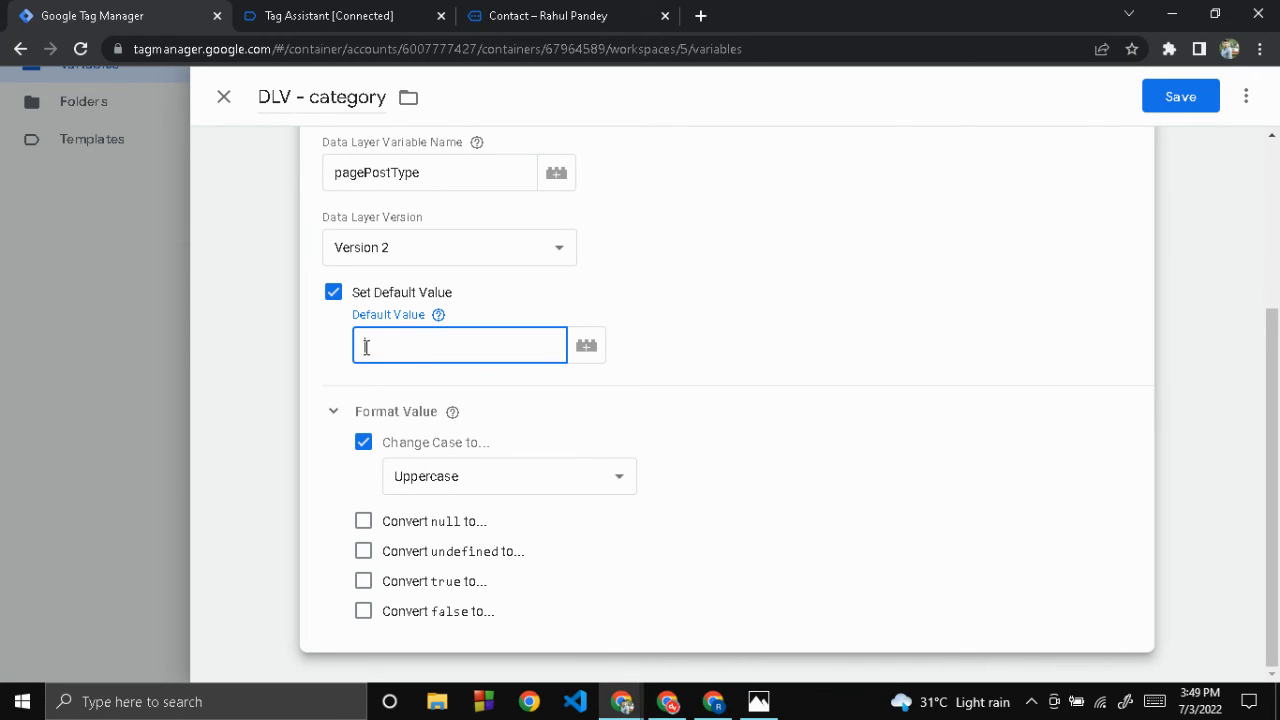
type("no values")
Step: Enable the Format Value conversions for null, undefined, true and false
left_click(362, 522)
left_click(363, 551)
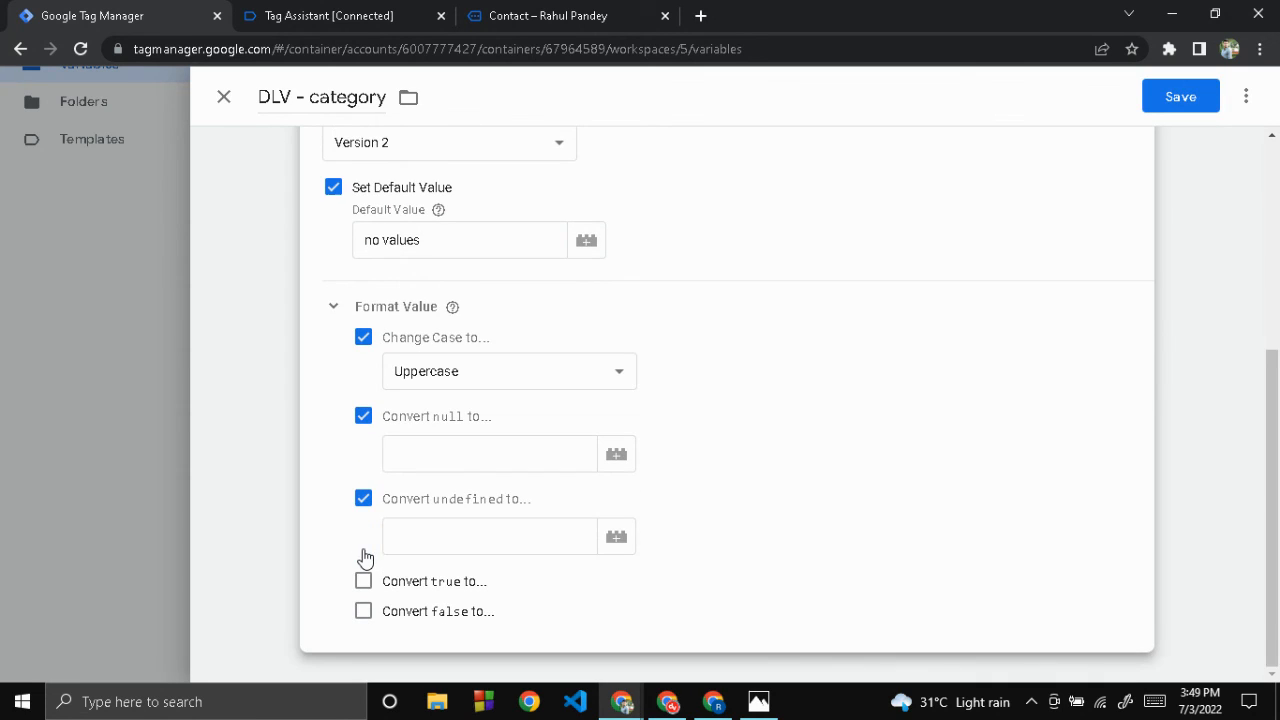
left_click(363, 580)
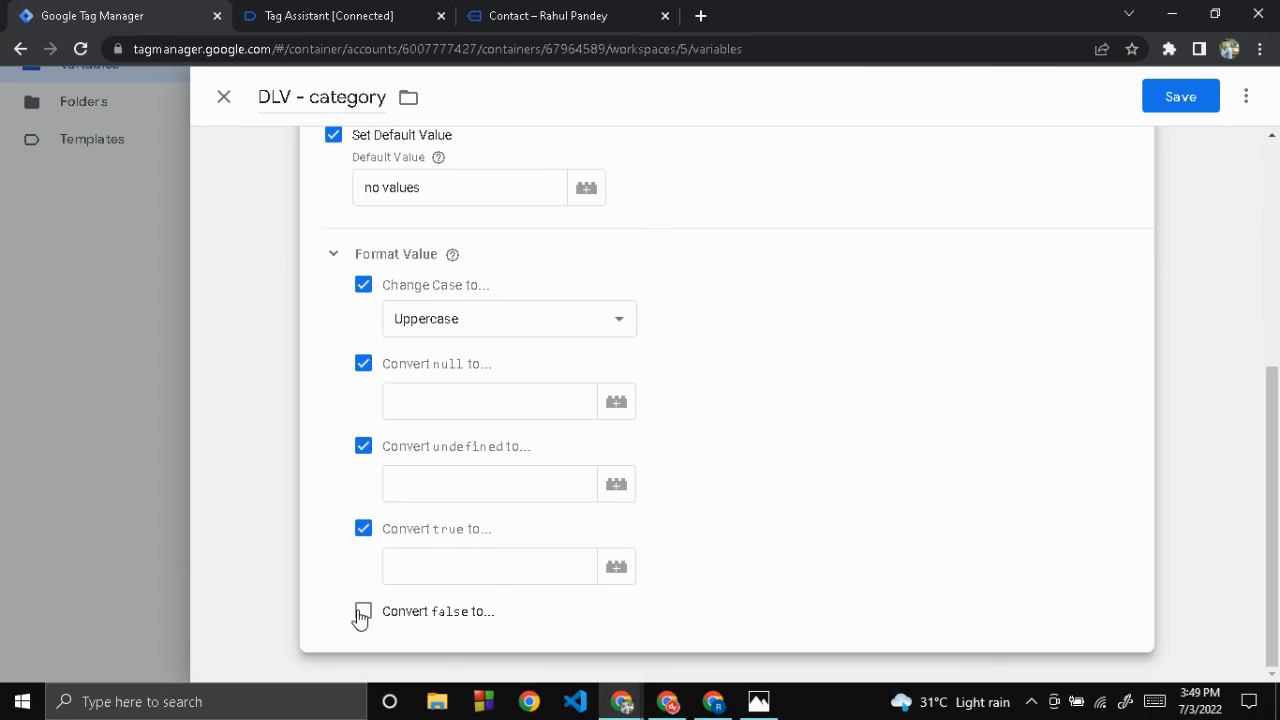
left_click(361, 613)
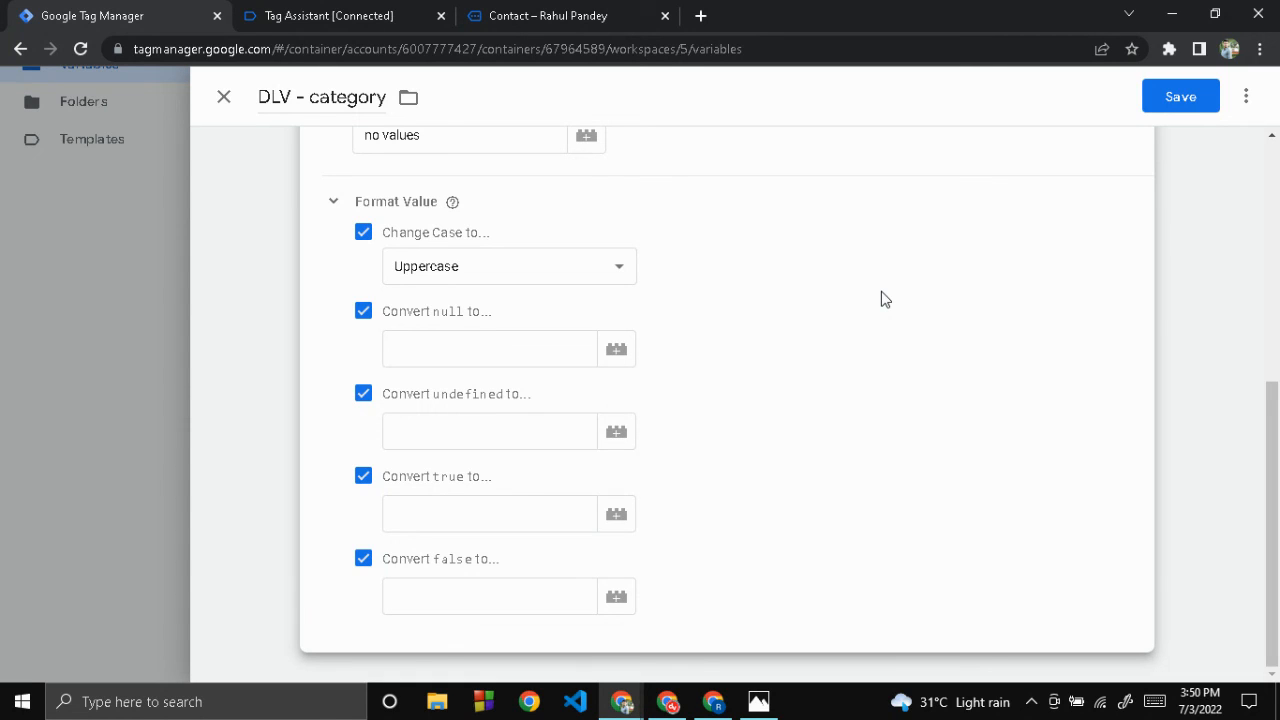
Step: Turn off all four Format Value conversions for null, undefined, true and false again
scroll(884, 299, "up", 1)
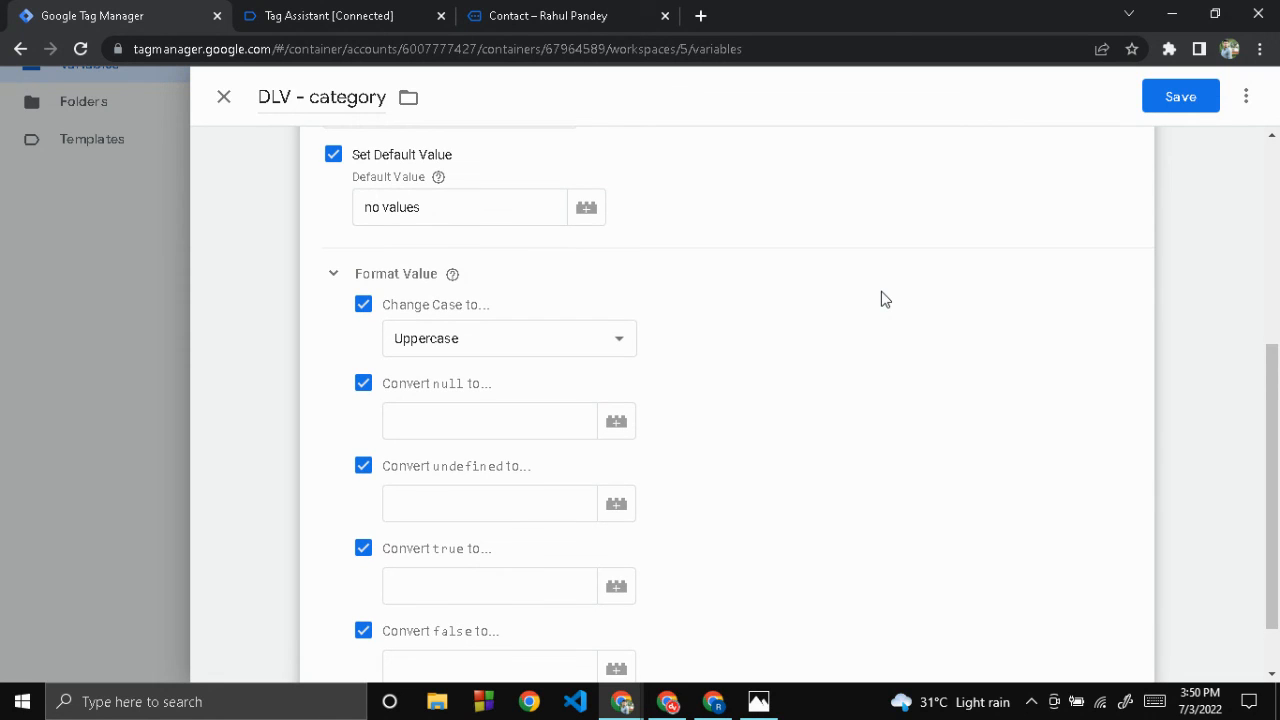
left_click(360, 394)
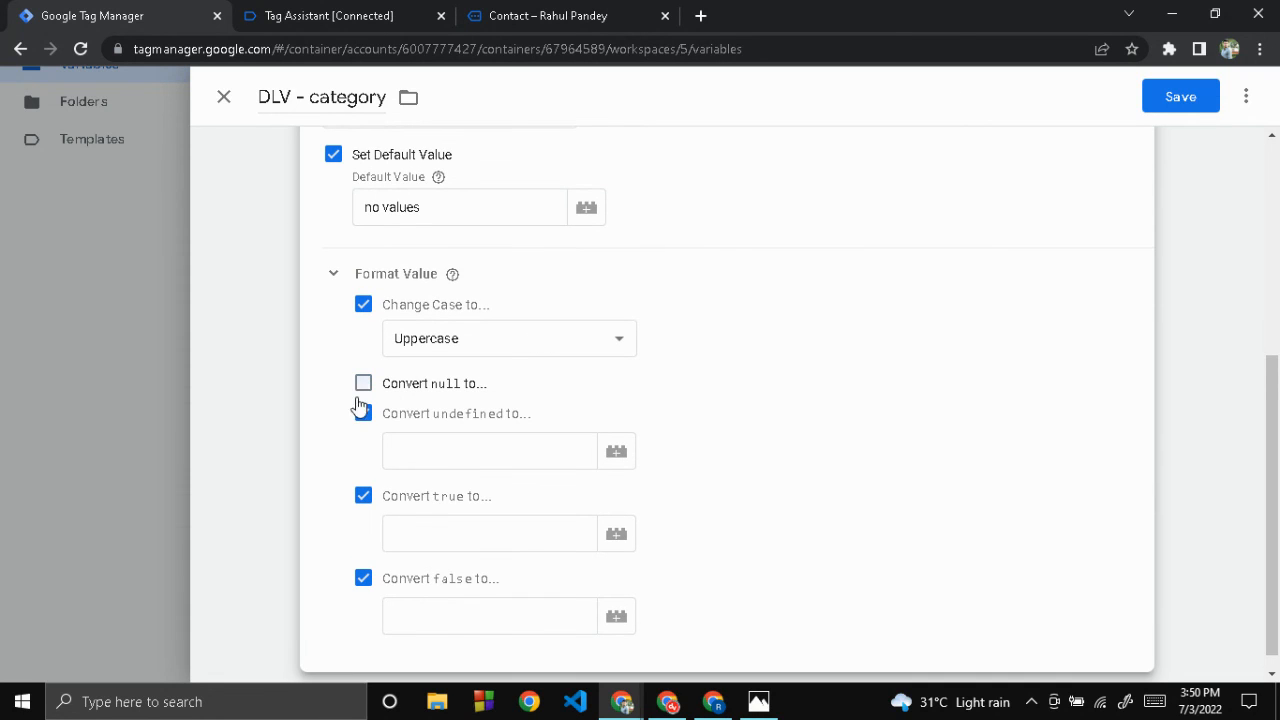
left_click(363, 416)
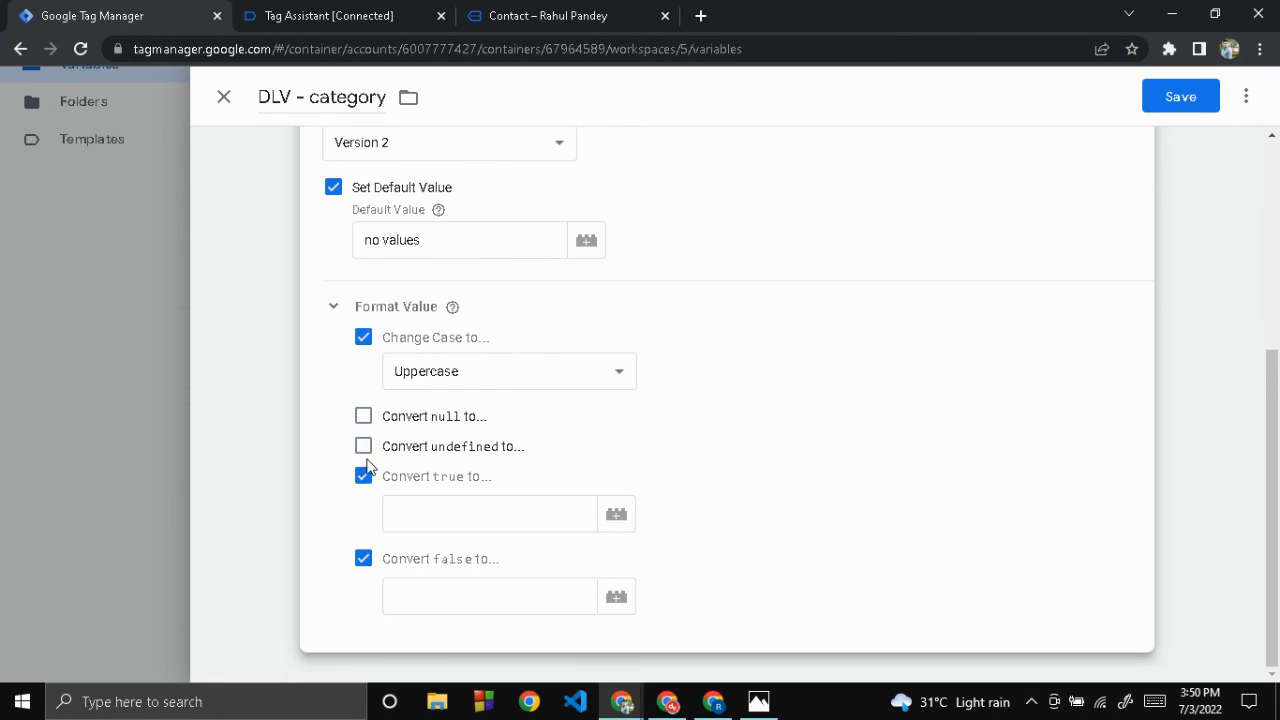
left_click(364, 476)
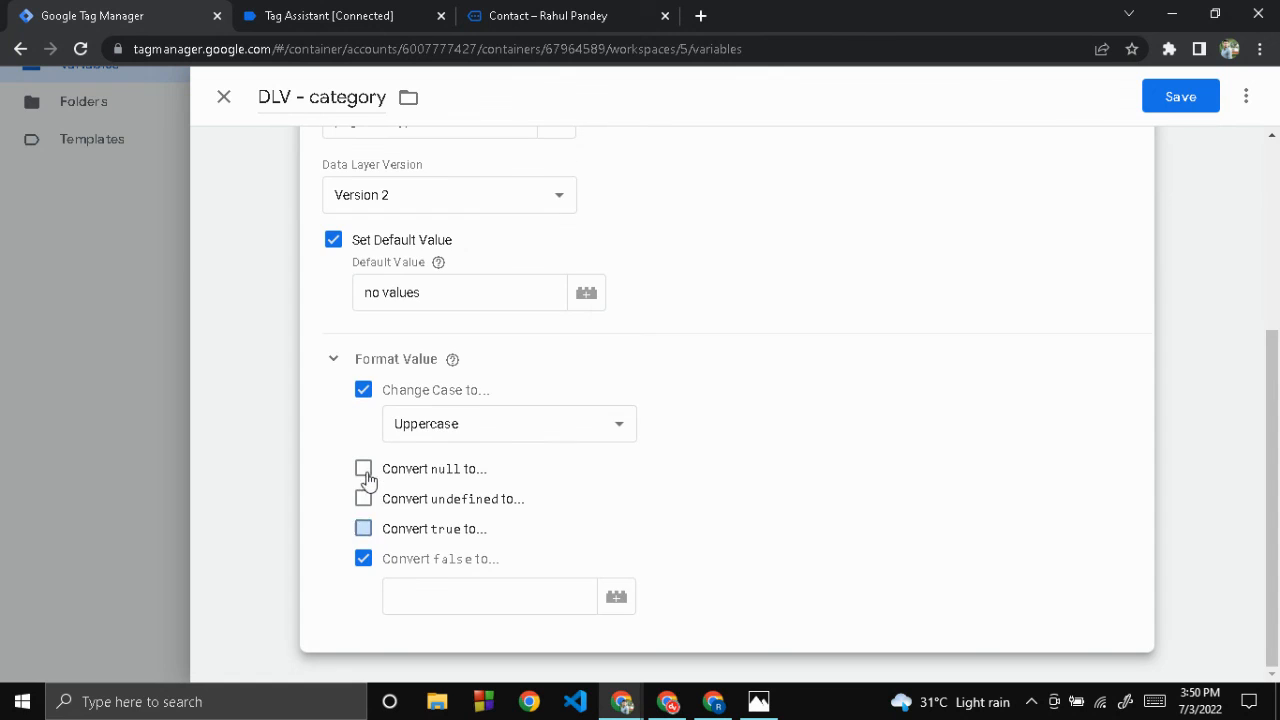
left_click(364, 560)
scroll(963, 431, "up", 2)
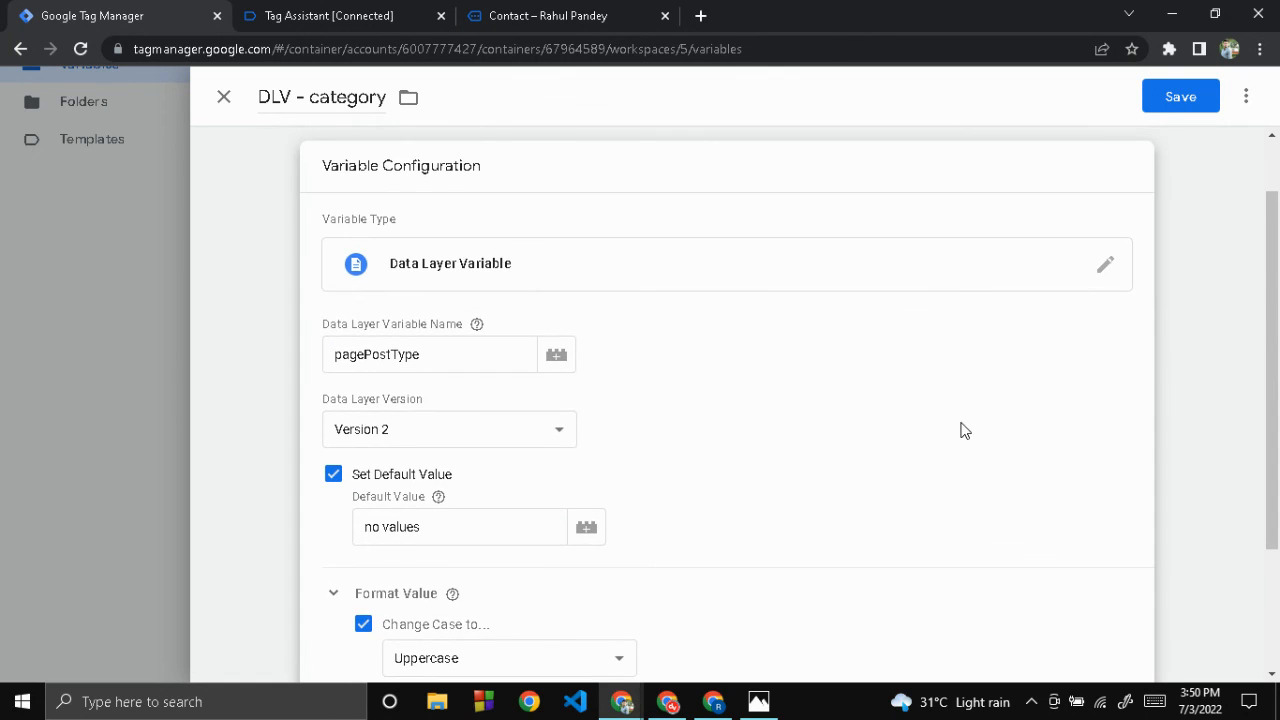
key("alt+Tab")
key("alt+Tab")
key("alt+Tab")
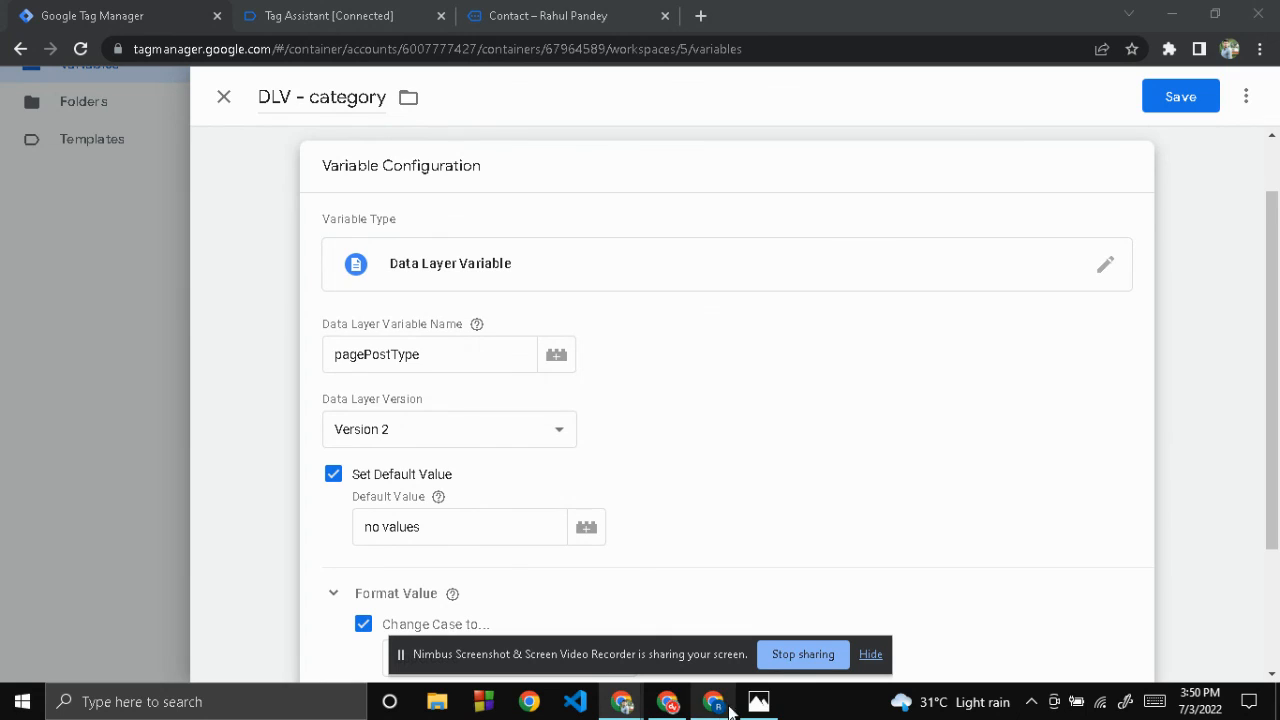